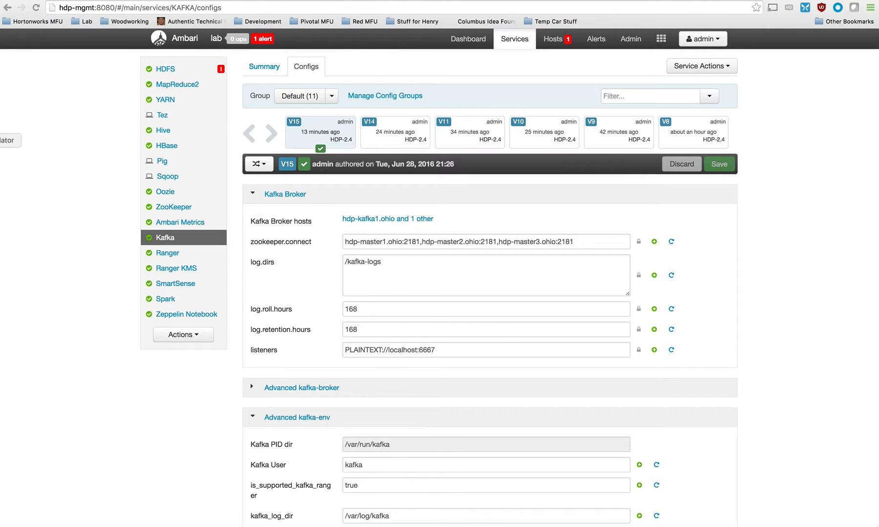
Switch to the terminal's hdp-kafka1 session, stop the running console producer and clear the screen.
left_click(0, 122)
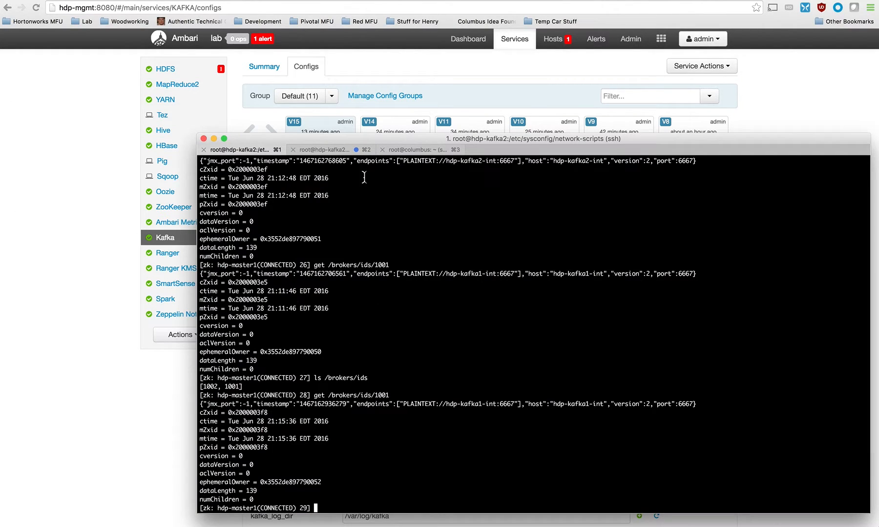
left_click(340, 152)
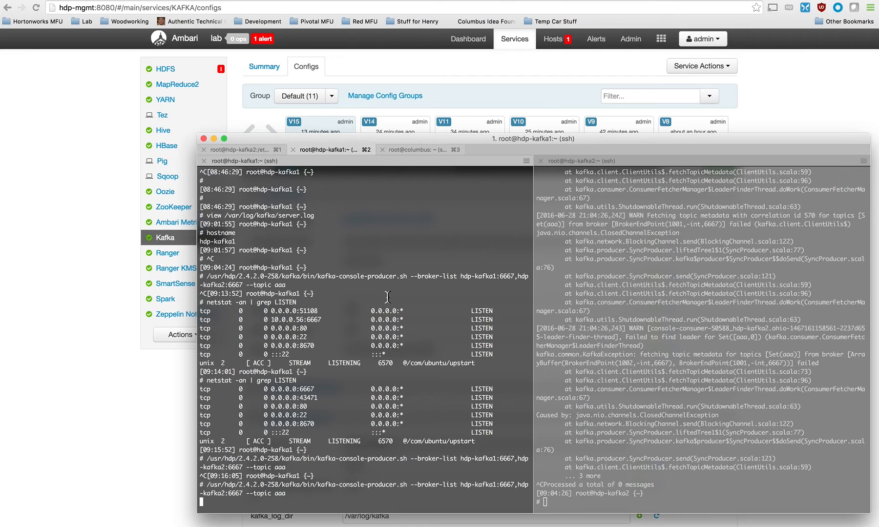
key("ctrl+c")
key("Return")
type("clear")
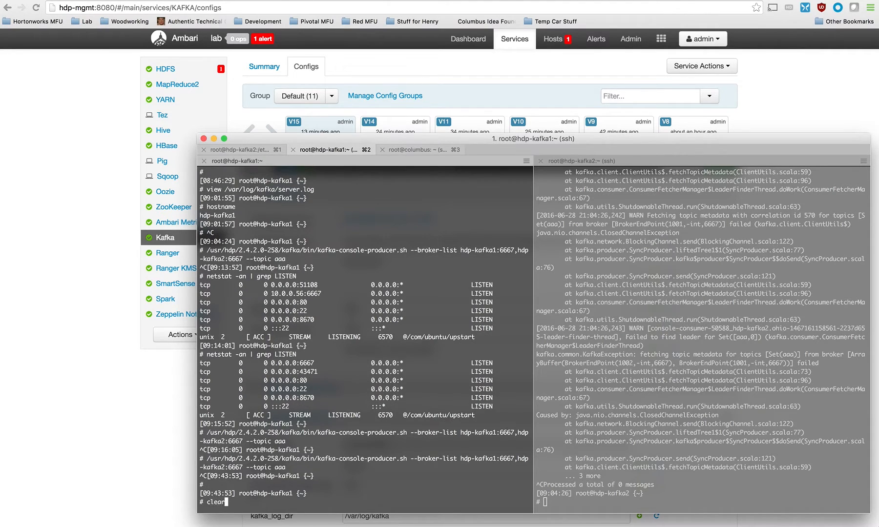
key("Return")
List all network interfaces on hdp-kafka1 with ifconfig -a.
type("if")
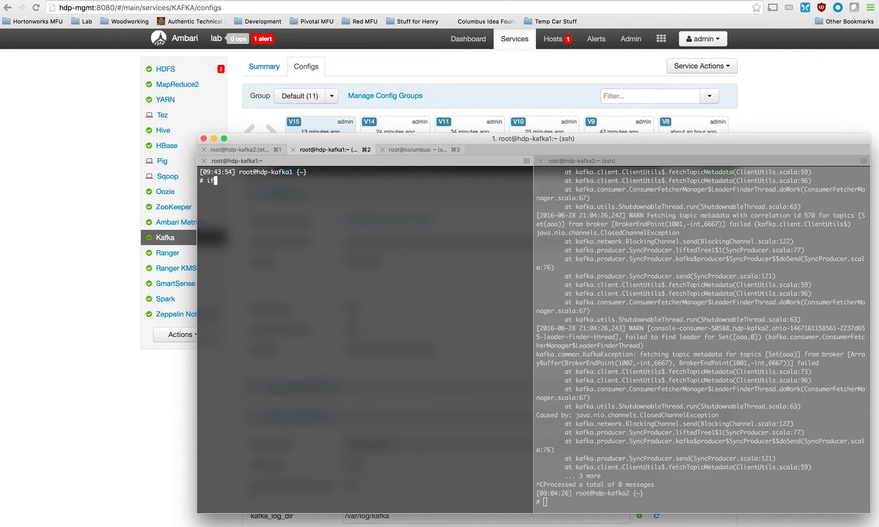
type("config -a")
key("Return")
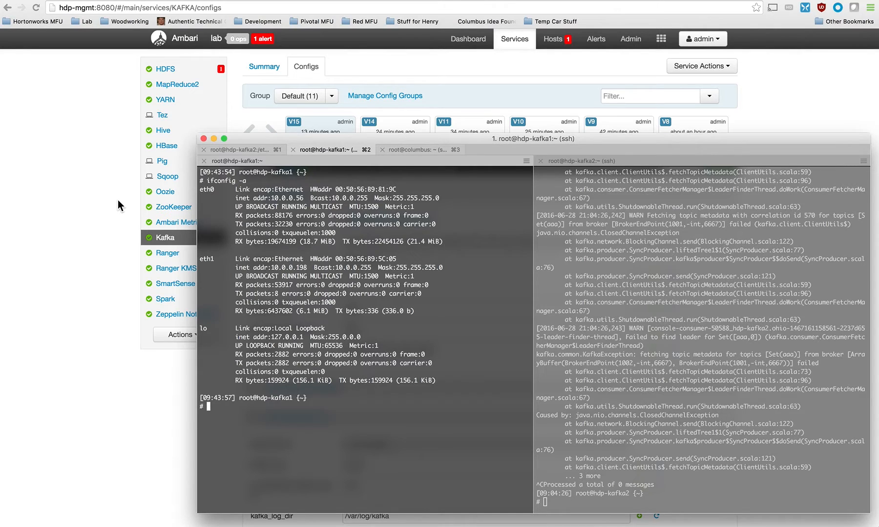
Check the broker hosts in Ambari's Kafka summary against the hostname in the hdp-kafka1 terminal prompt.
left_click(117, 200)
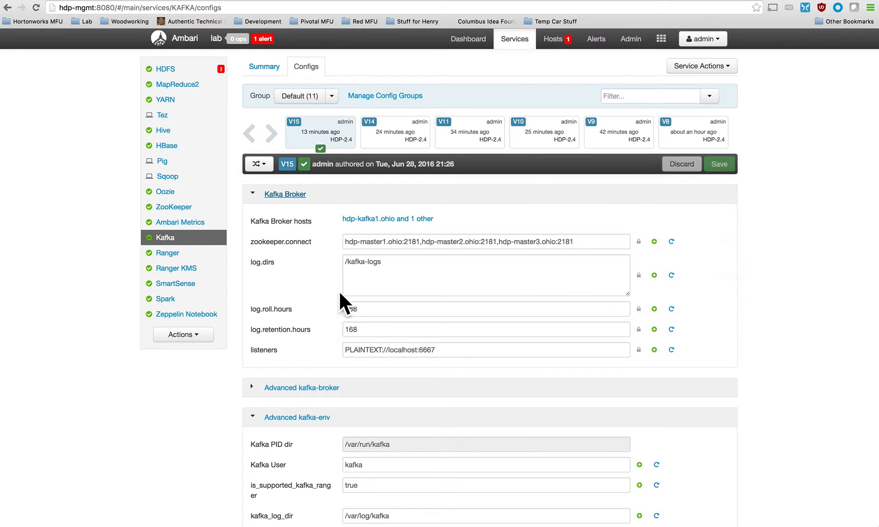
mouse_move(373, 274)
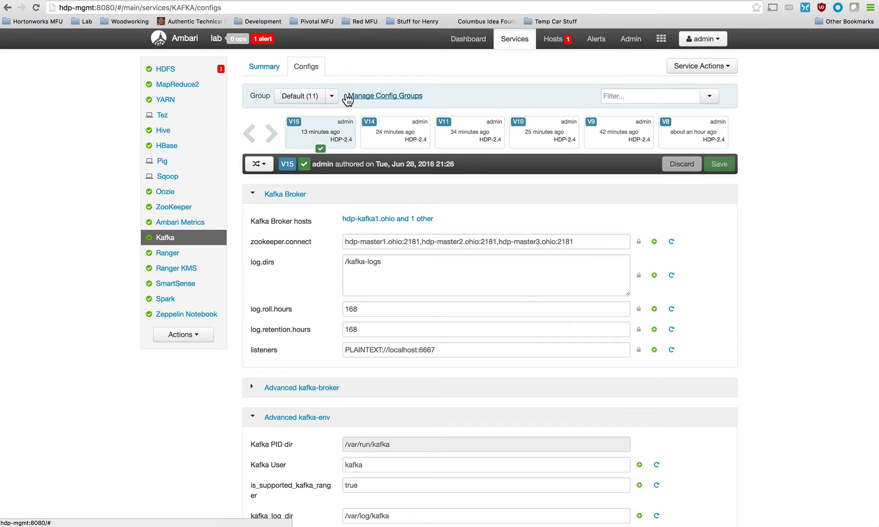
left_click(270, 75)
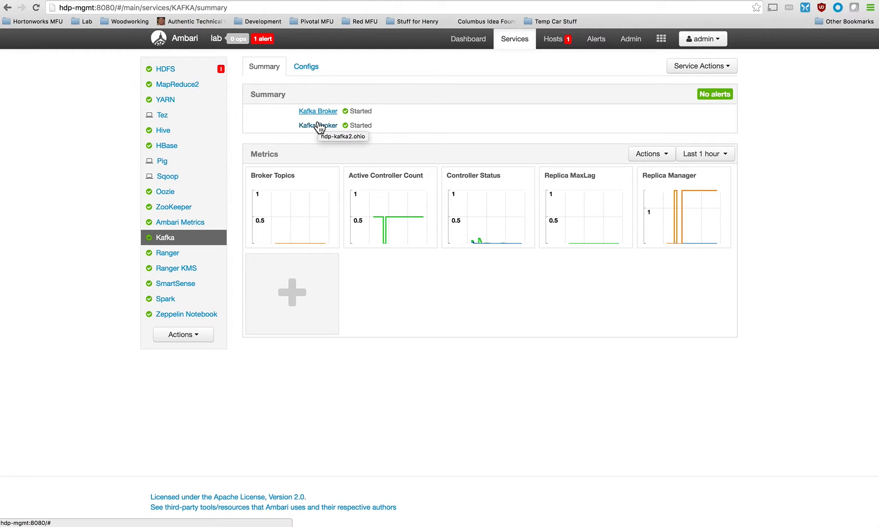
key("super+Tab")
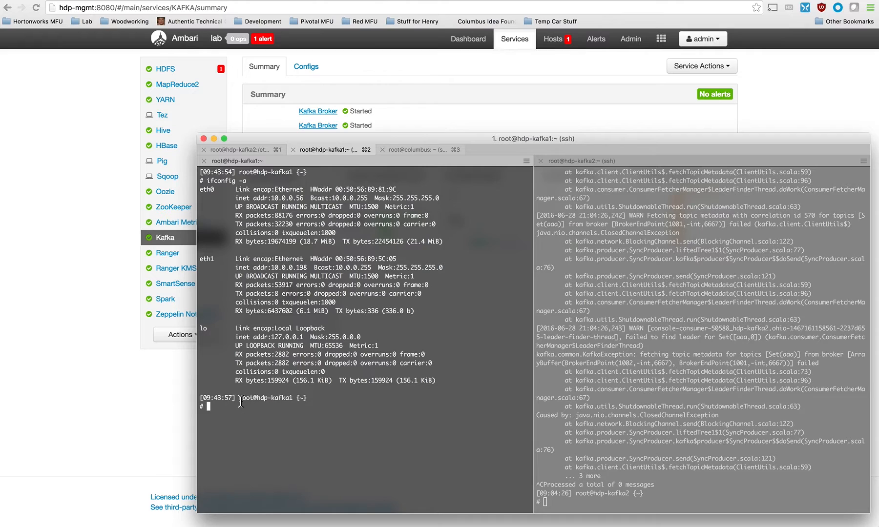
left_click_drag(241, 398, 294, 398)
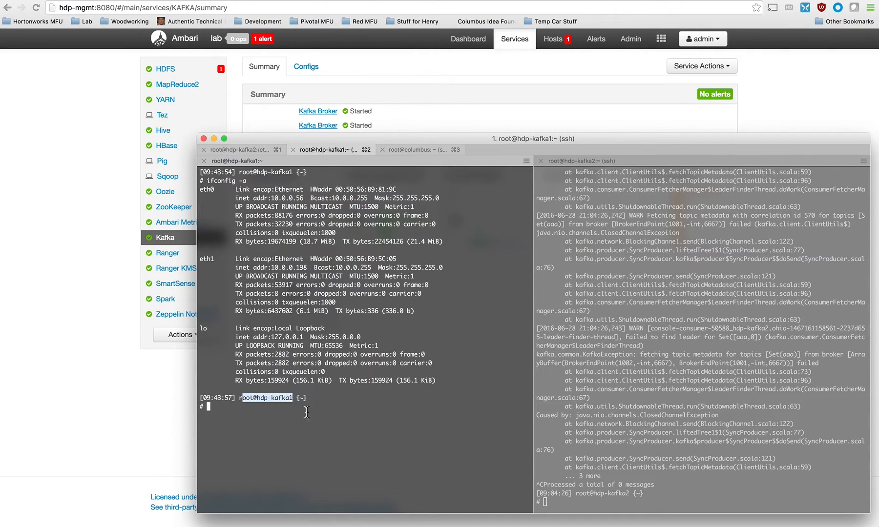
Switch back to Ambari and examine the listeners value in the Kafka Broker configuration.
left_click(99, 192)
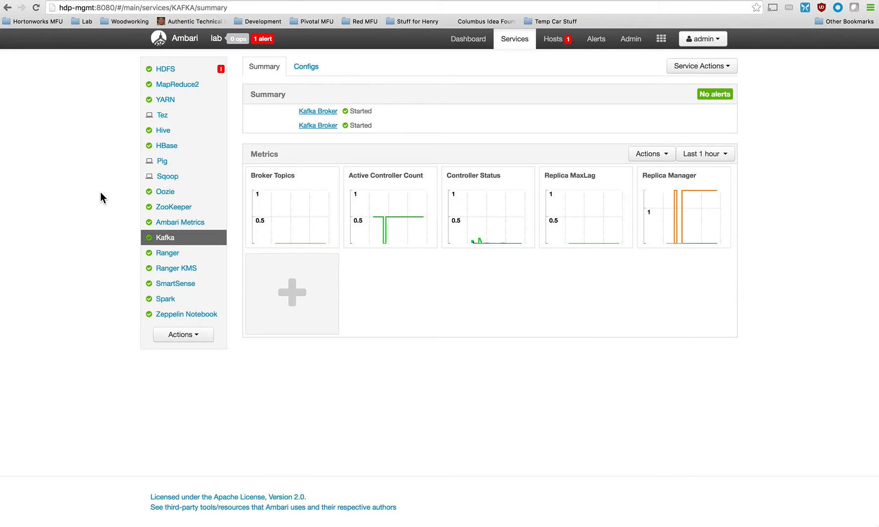
left_click(305, 66)
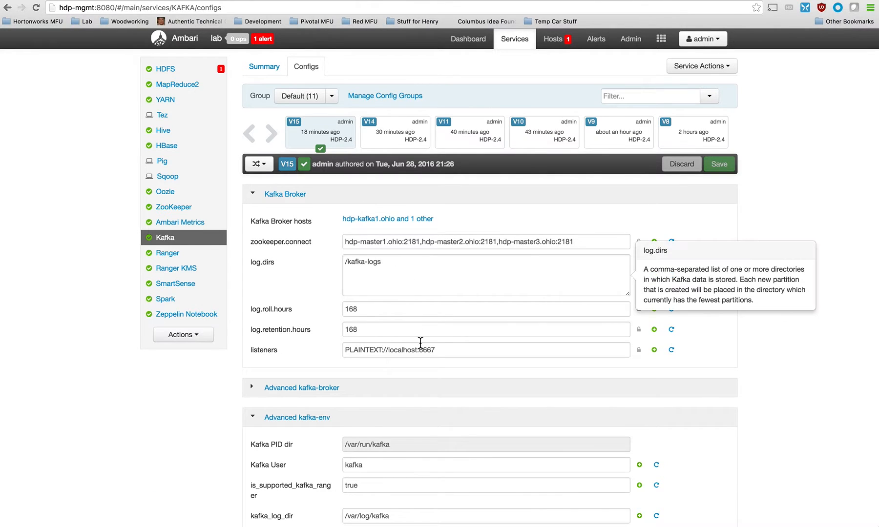
left_click_drag(435, 350, 347, 351)
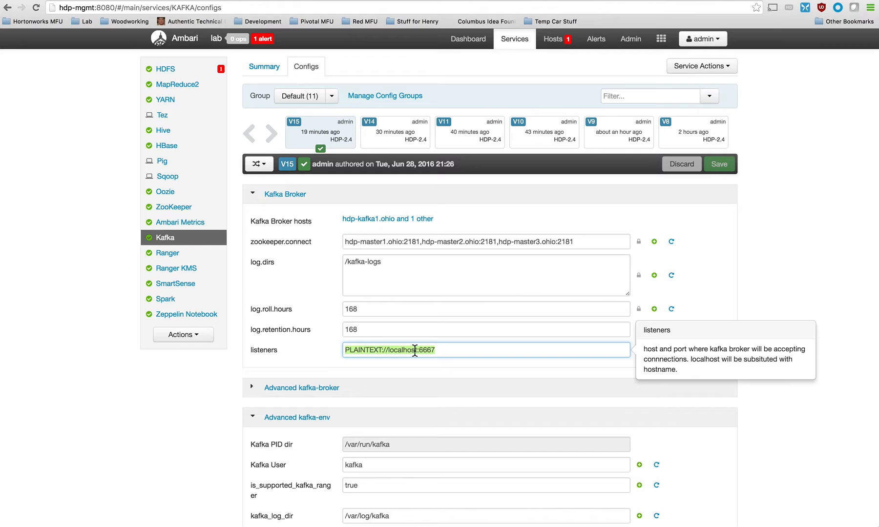
Return to the terminal and clear the screens of both the hdp-kafka2 and hdp-kafka1 sessions.
left_click(1, 99)
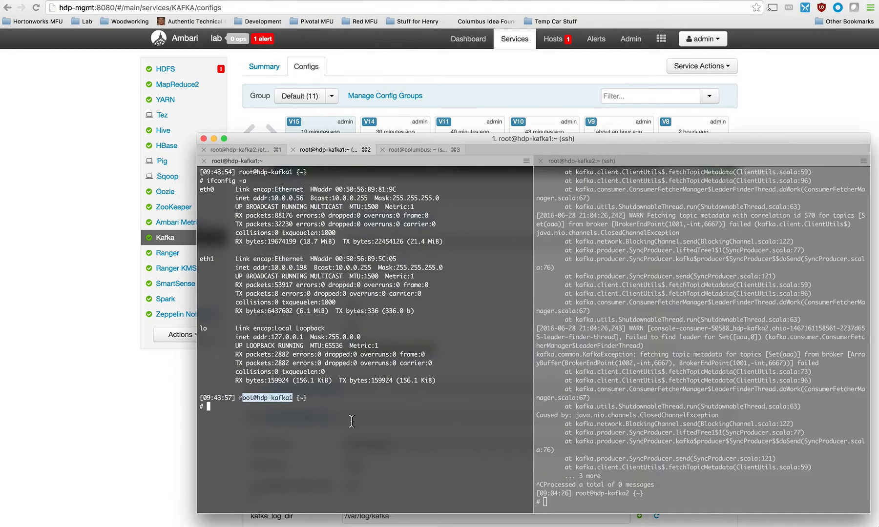
left_click(383, 474)
key("super+bracketright")
type("clear")
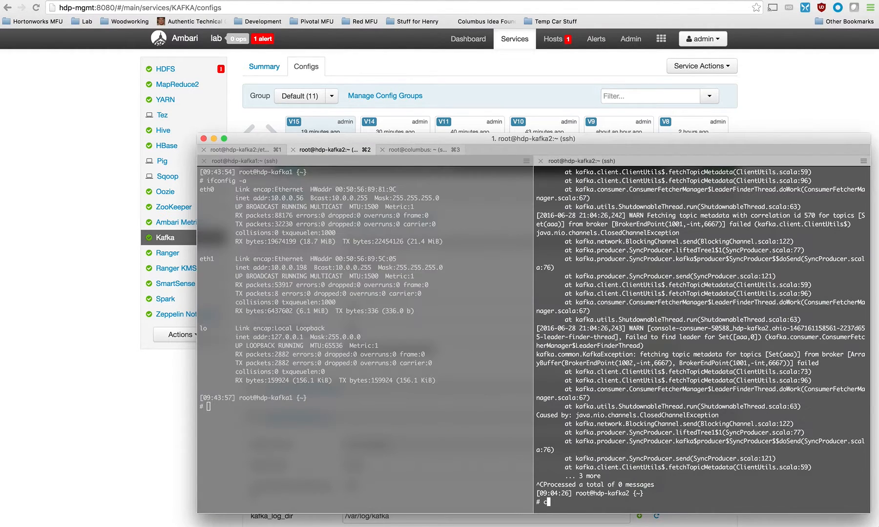
key("Return")
left_click(478, 454)
type("clear")
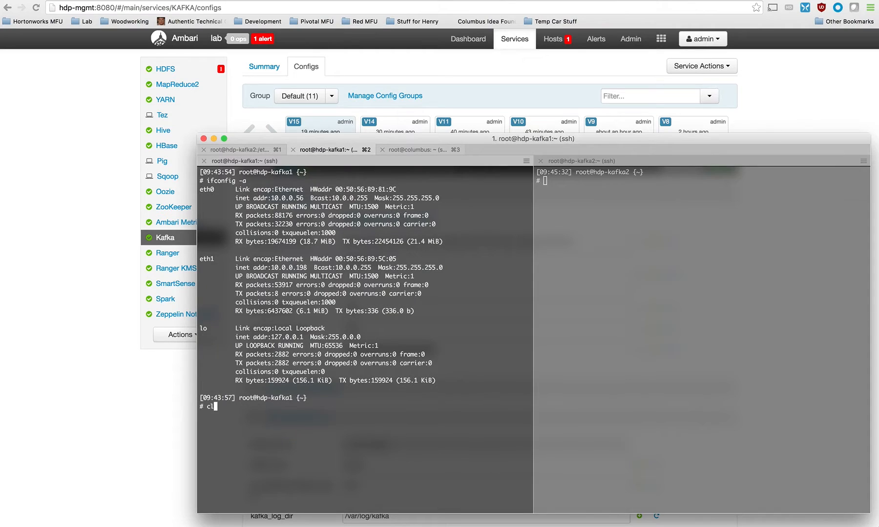
key("Return")
Run netstat -an | grep LISTEN on hdp-kafka1 and check which address port 6667 is bound to.
type("netst")
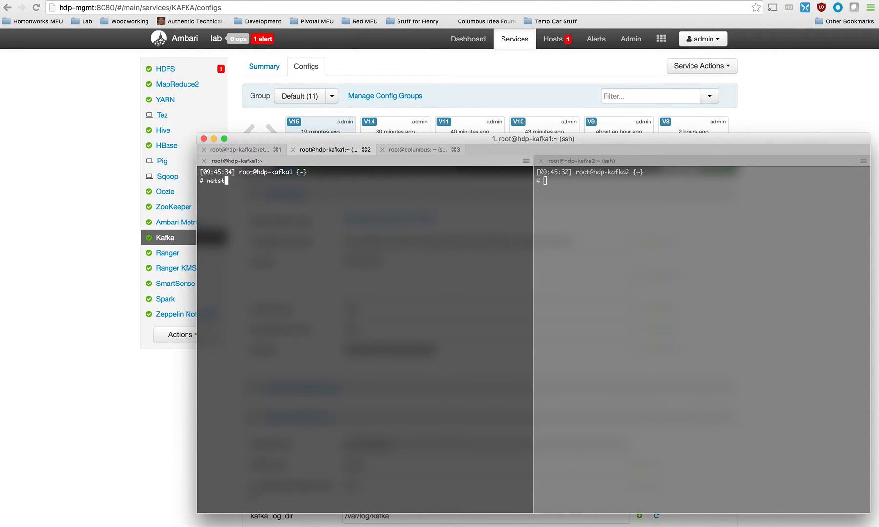
type("at -an | grep LISTEN")
key("Return")
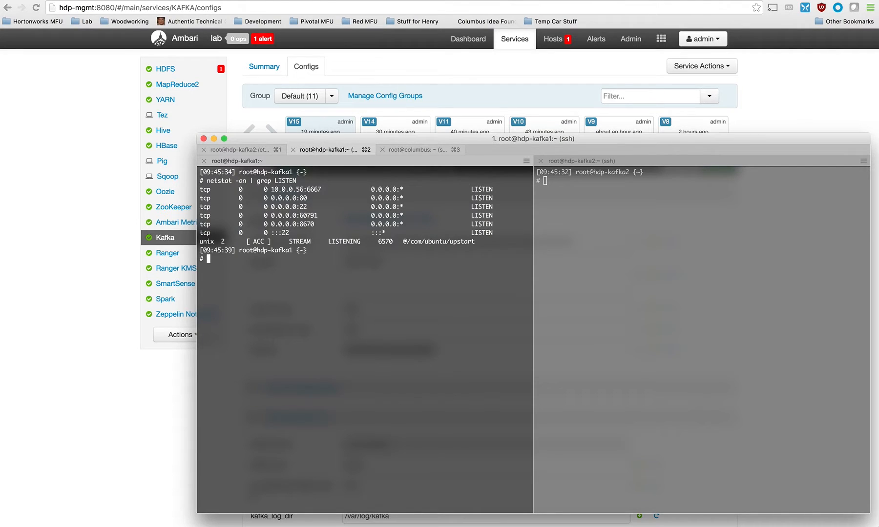
left_click_drag(271, 190, 321, 190)
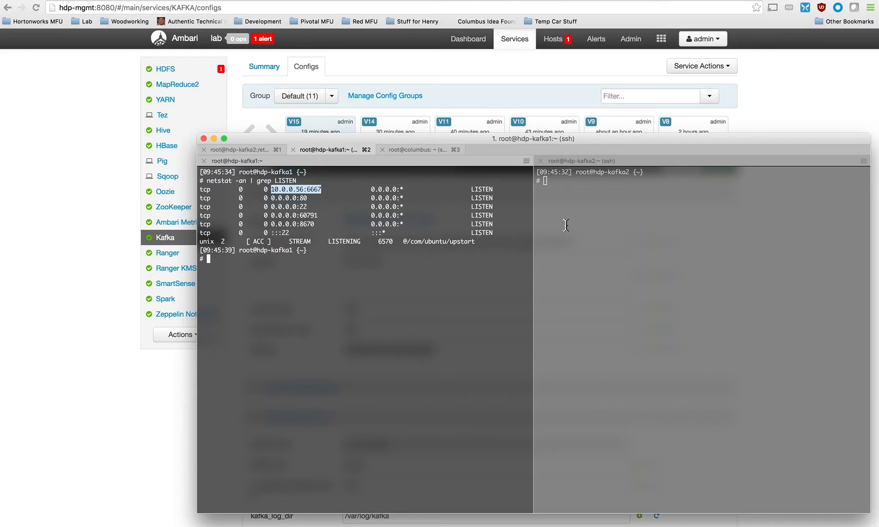
Run netstat -an | grep LISTEN on hdp-kafka2 and check its binding for port 6667.
left_click(649, 243)
type("netstat -an | grep LISTEN")
key("Return")
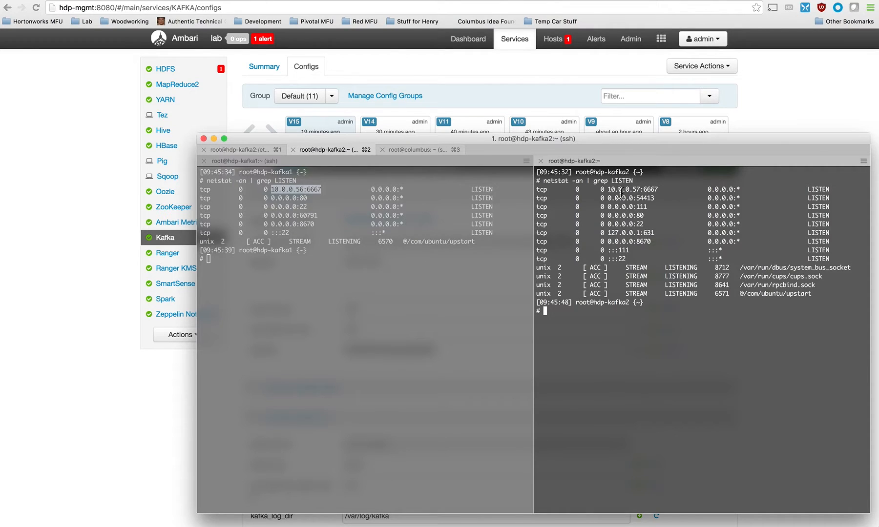
left_click_drag(607, 190, 657, 193)
left_click(485, 334)
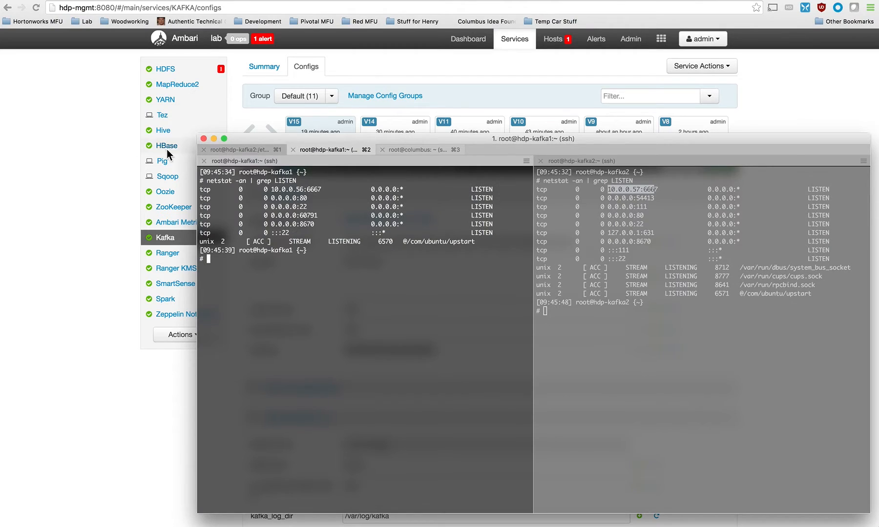
In Ambari's Kafka Broker configuration, set listeners to PLAINTEXT://0.0.0.0:6667.
left_click(90, 135)
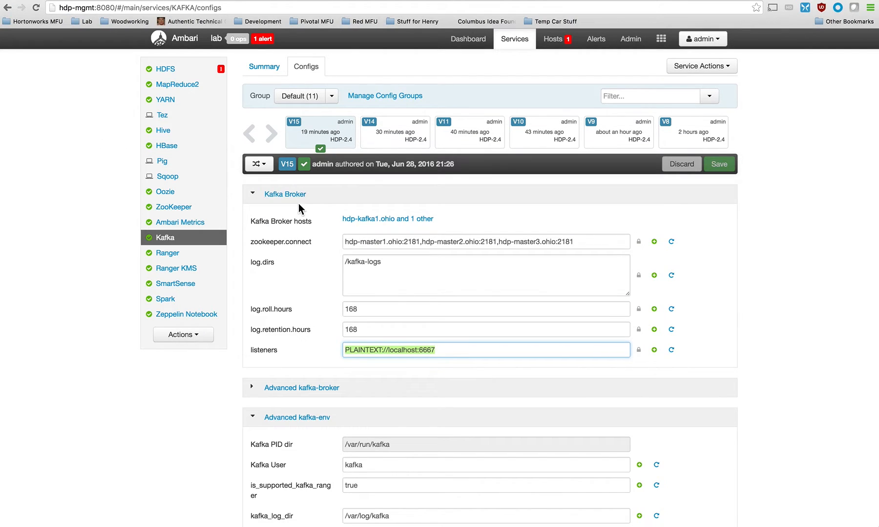
left_click(385, 350)
left_click_drag(389, 350, 415, 350)
type("0.0.0.0")
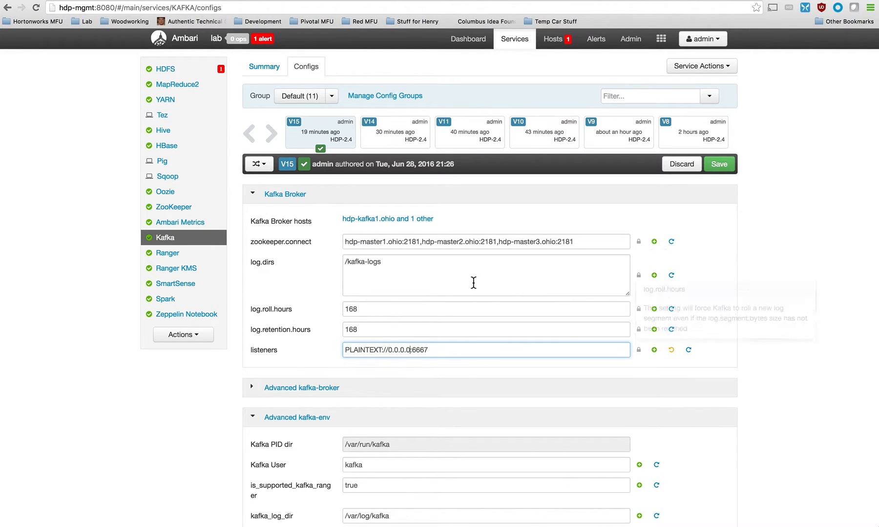
Save the Kafka configuration changes without adding notes and dismiss the confirmation.
left_click(719, 166)
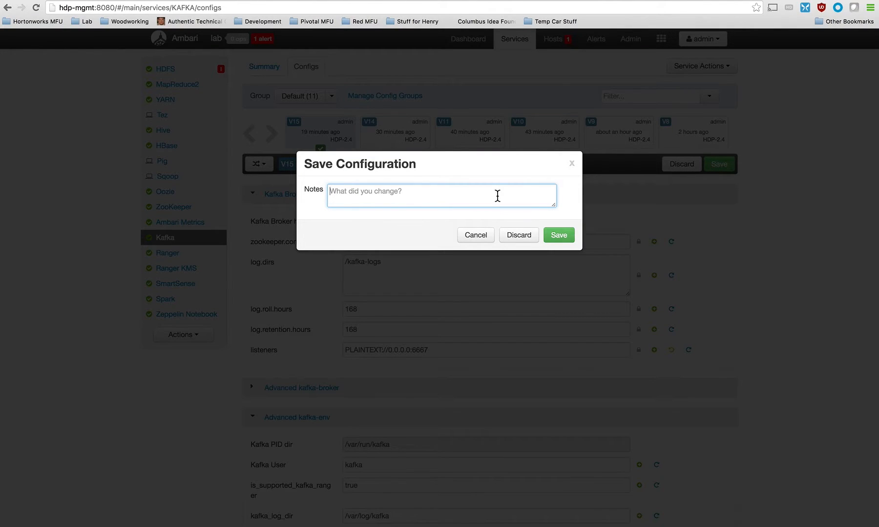
left_click(547, 238)
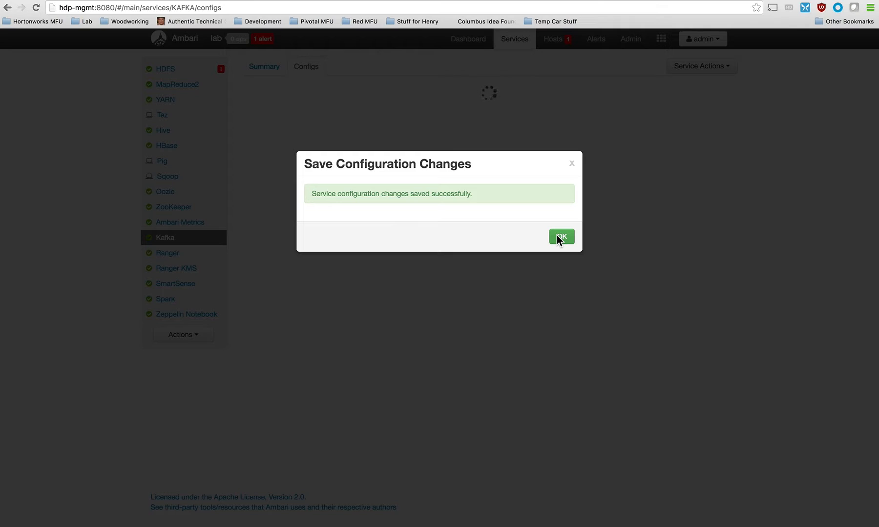
left_click(560, 238)
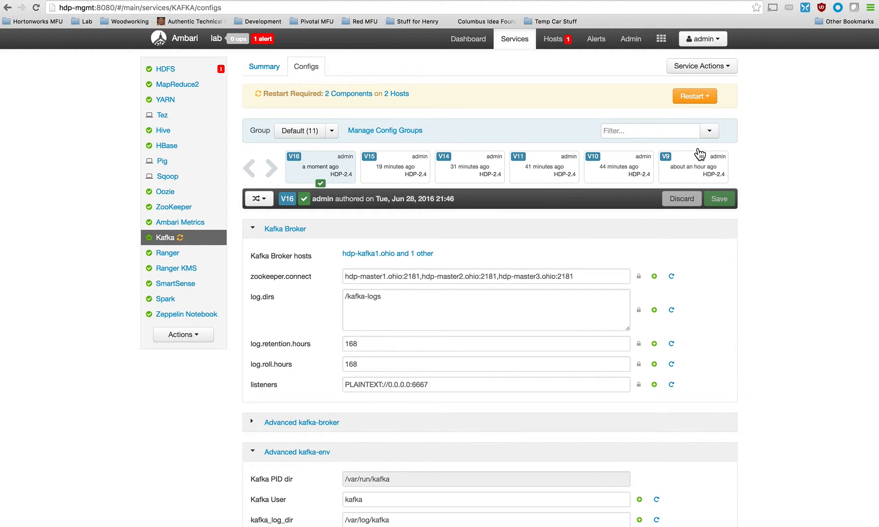
Restart all Kafka components affected by the configuration change and confirm the restart.
left_click(706, 100)
left_click(682, 115)
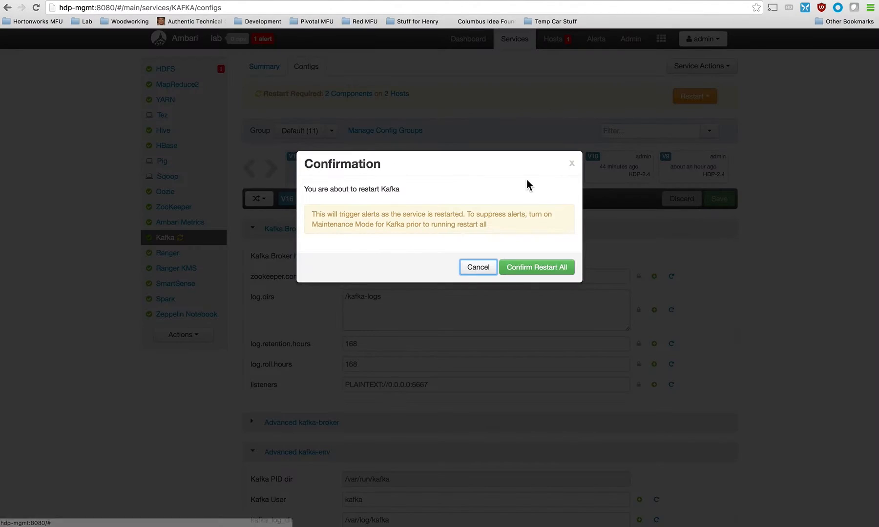
left_click(538, 266)
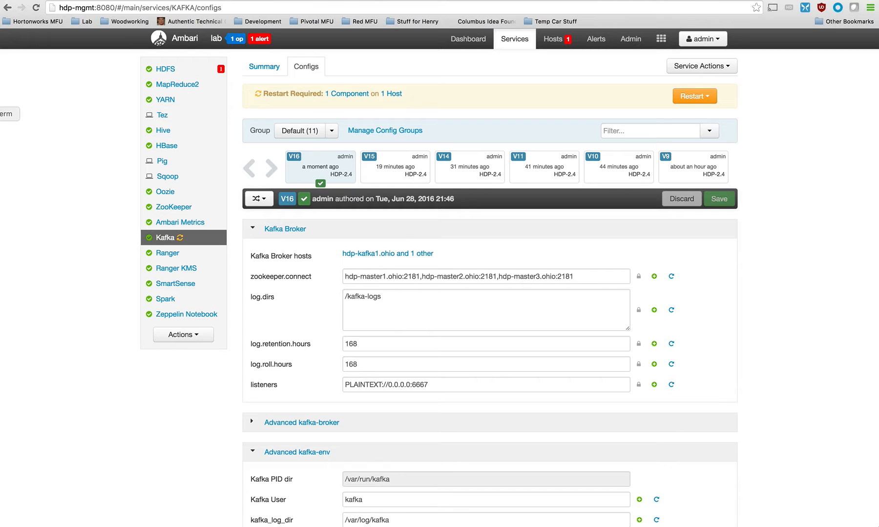
Rerun netstat -an | grep LISTEN in the hdp-kafka1 terminal and compare the new port 6667 binding with the earlier one.
left_click(1, 113)
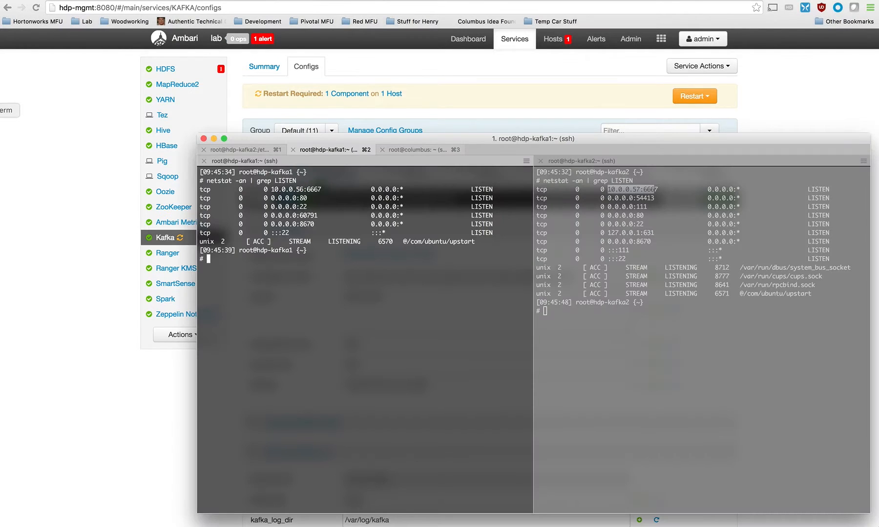
key("Up")
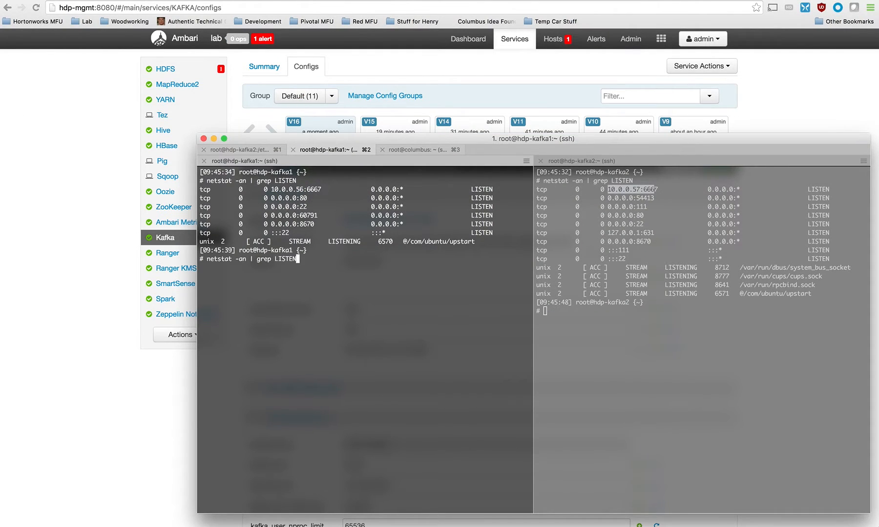
key("Return")
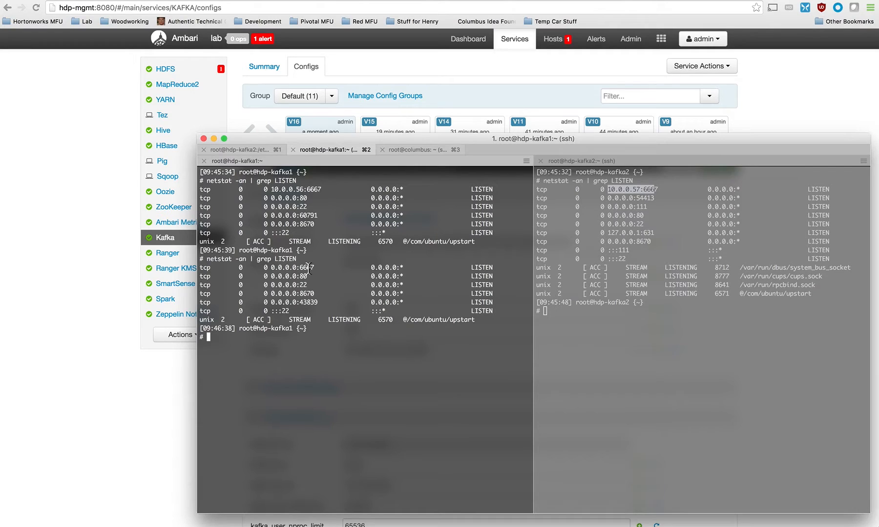
left_click_drag(272, 190, 323, 190)
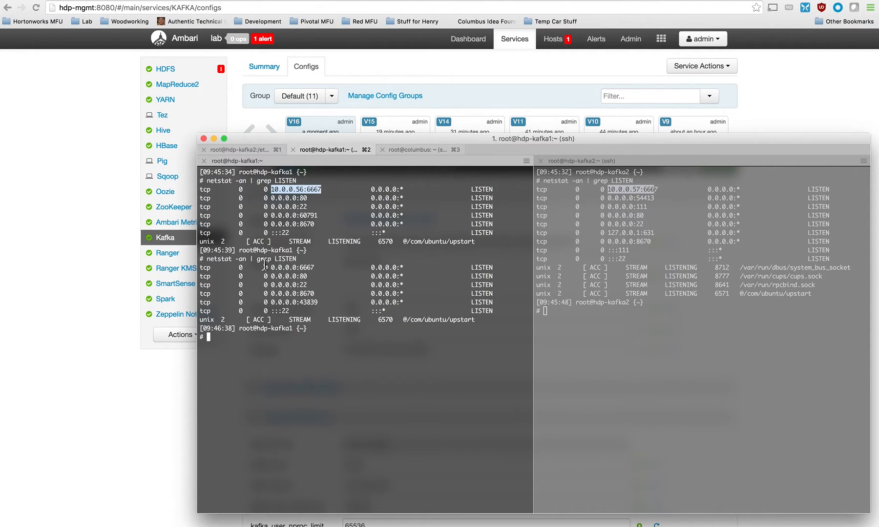
left_click_drag(271, 267, 316, 269)
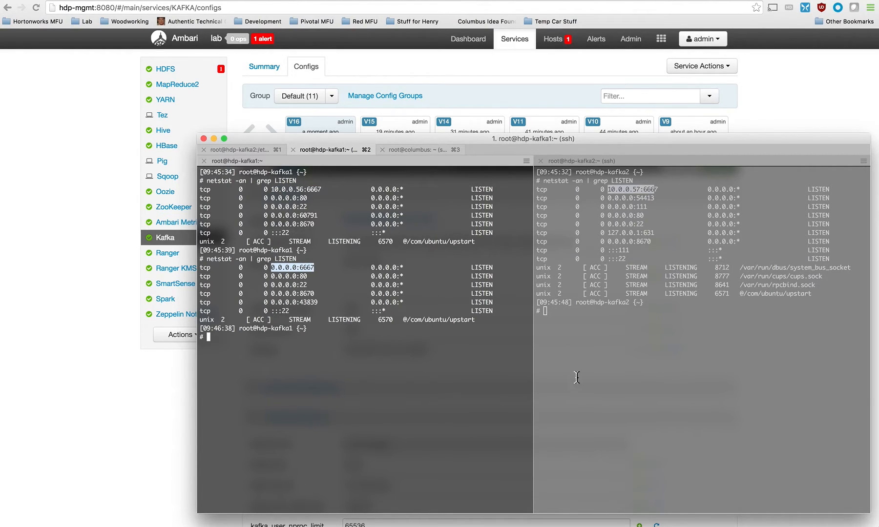
In the ZooKeeper client session, list the registered Kafka brokers with ls /brokers/ids.
left_click(240, 150)
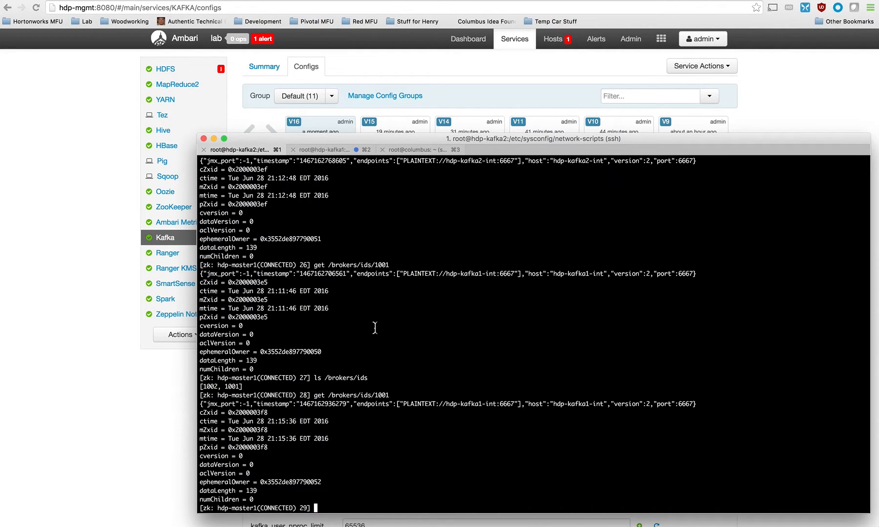
key("Up")
key("Up")
key("Return")
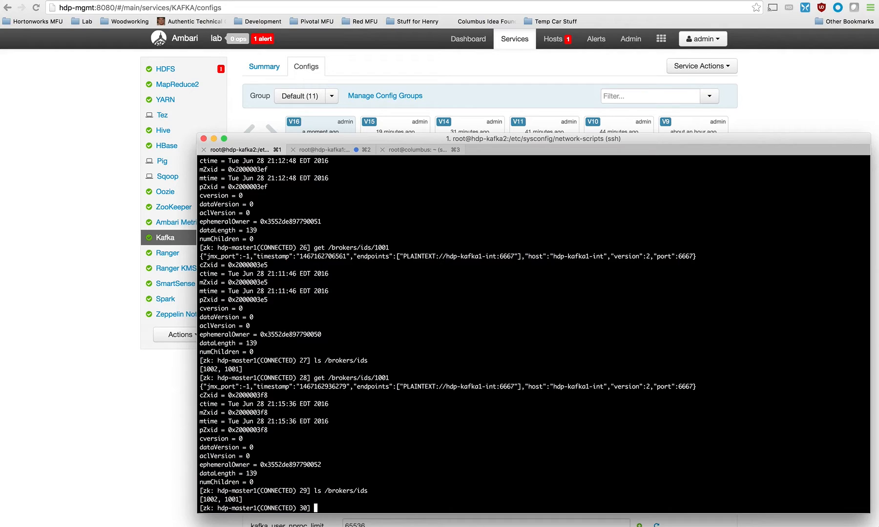
Retrieve broker 1001's registration with get /brokers/ids/1001 in the ZooKeeper session and examine its PLAINTEXT endpoint.
key("Up")
key("Return")
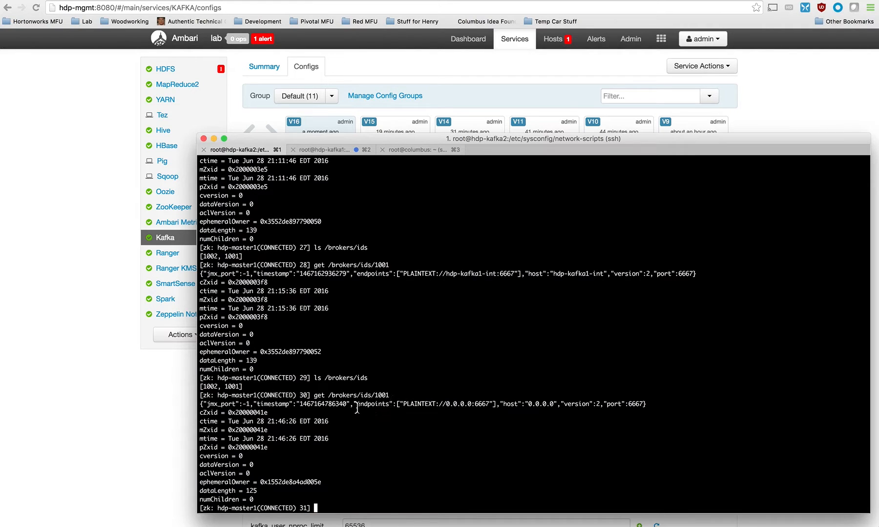
left_click_drag(201, 404, 517, 402)
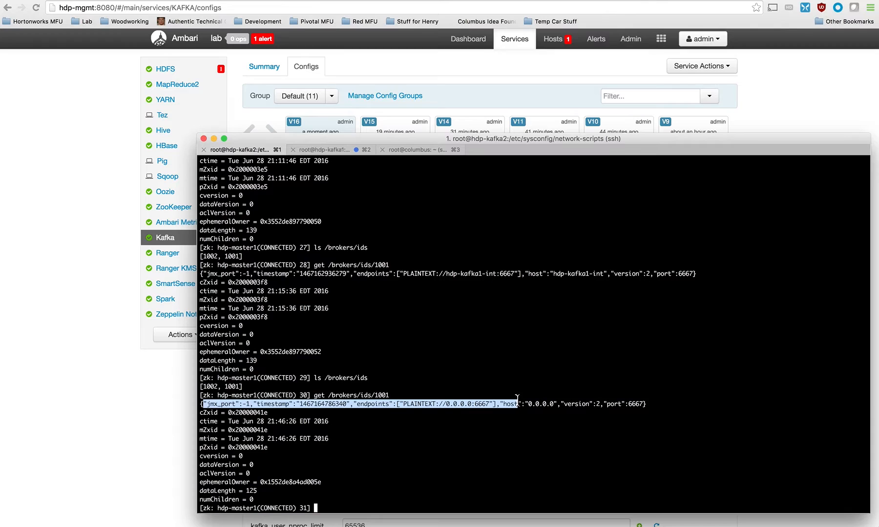
double_click(454, 404)
left_click_drag(403, 404, 486, 412)
key("super+c")
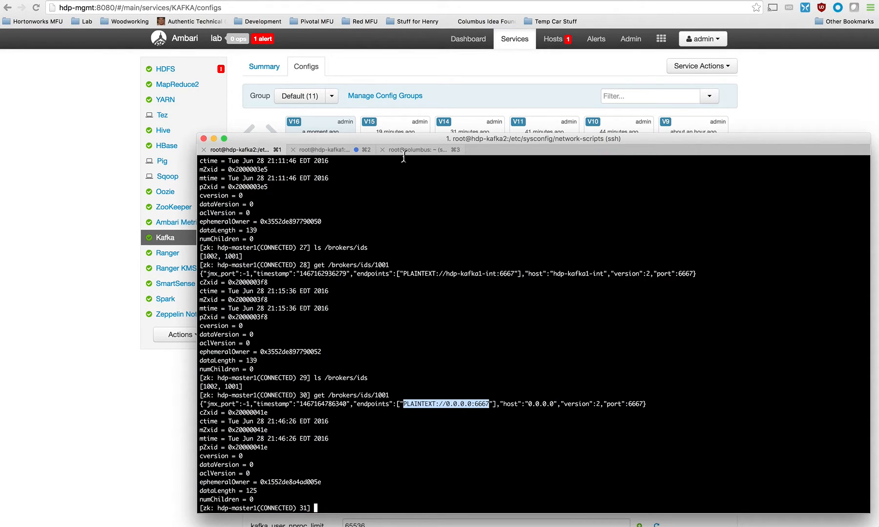
In the hdp-kafka2 terminal, recall the earlier kafka-console-consumer.sh command for topic aaa without running it.
left_click(329, 148)
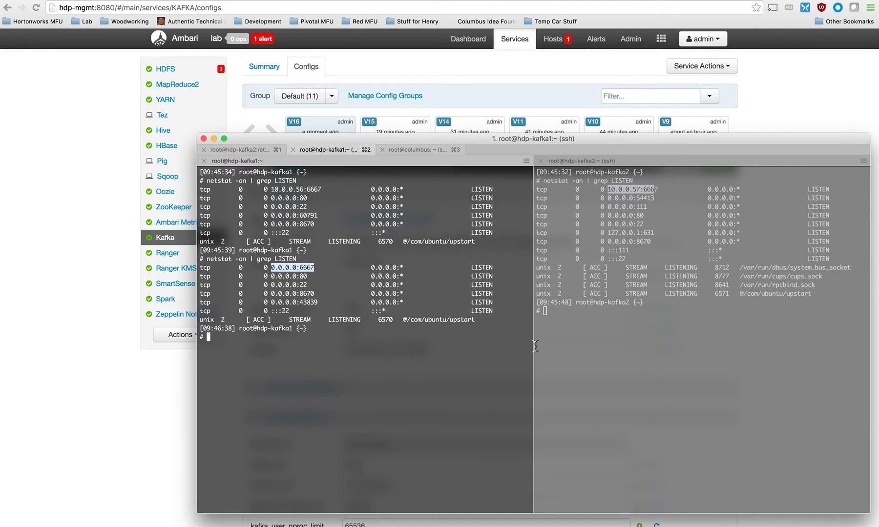
left_click(646, 369)
key("Up")
key("Up")
key("Up")
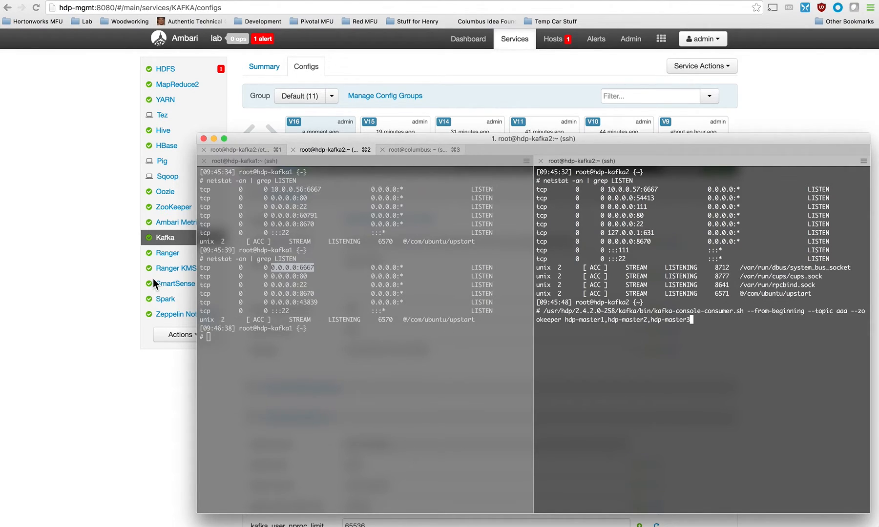
Switch to Ambari and begin a new Custom kafka-broker property reading advertised.listeners=PLAINTEXT://0.0.0.0:6667.
left_click(93, 248)
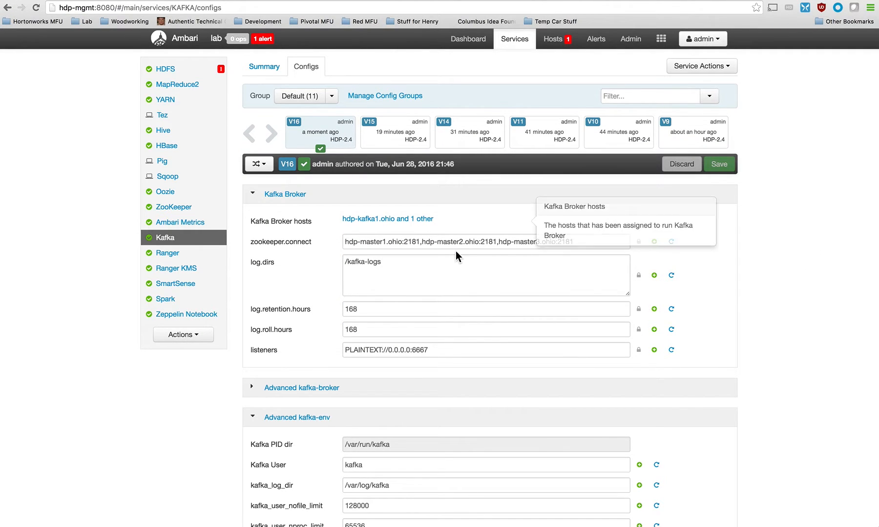
scroll(453, 373, "down", 10)
scroll(453, 373, "down", 5)
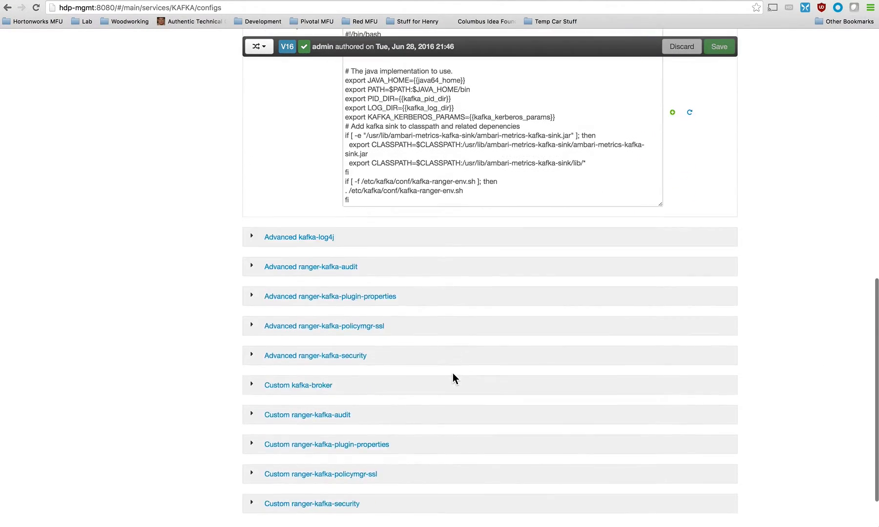
left_click(257, 333)
left_click(293, 350)
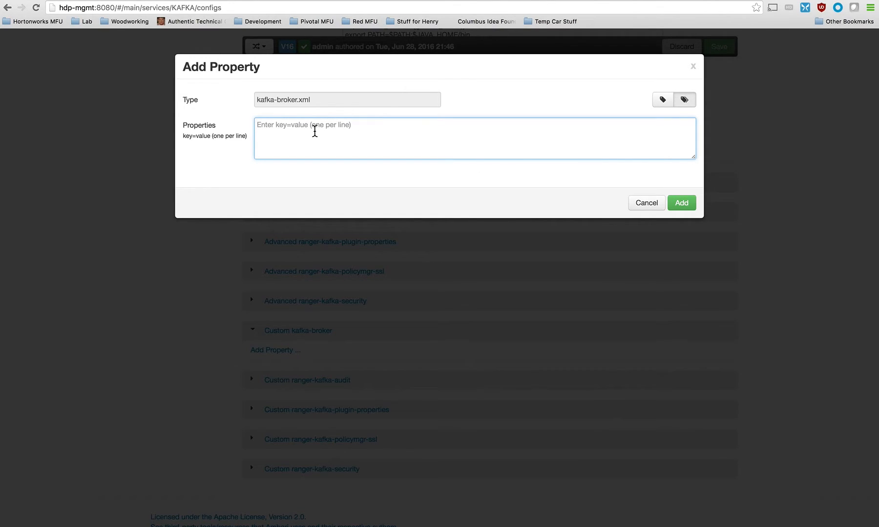
type("ad")
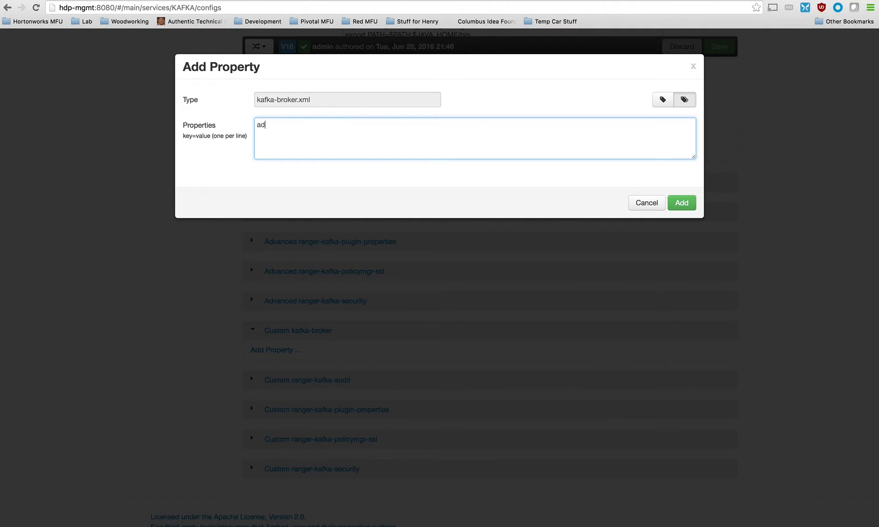
type("vist")
type("ertised")
type(".listener")
type("s=")
key("super+v")
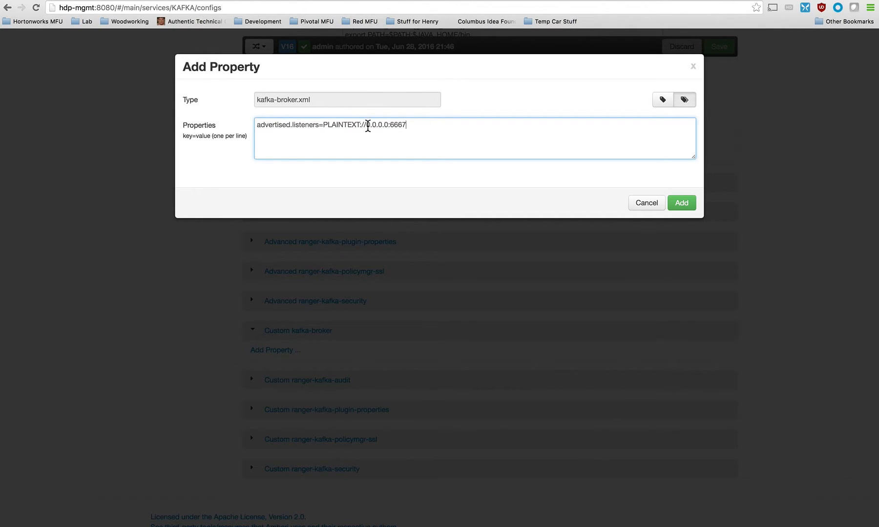
Replace the address in the advertised.listeners entry with hdp-kafka1-int, keeping port 6667, and append a comma.
left_click_drag(366, 125, 388, 125)
key("BackSpace")
type("hdp-kafka1-int")
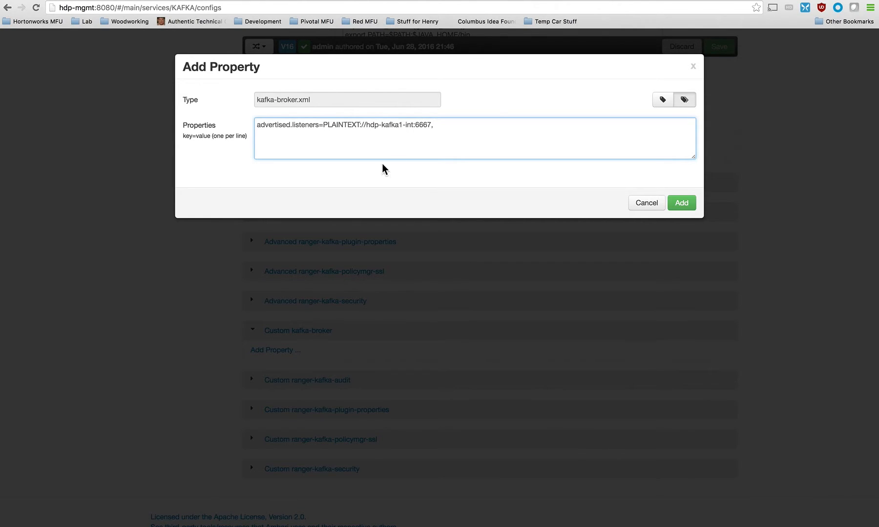
Append a second listener, PLAINTEXT://hdp-kafka2-int:6667, to the advertised.listeners entry by duplicating and editing the first one.
left_click_drag(323, 126, 430, 126)
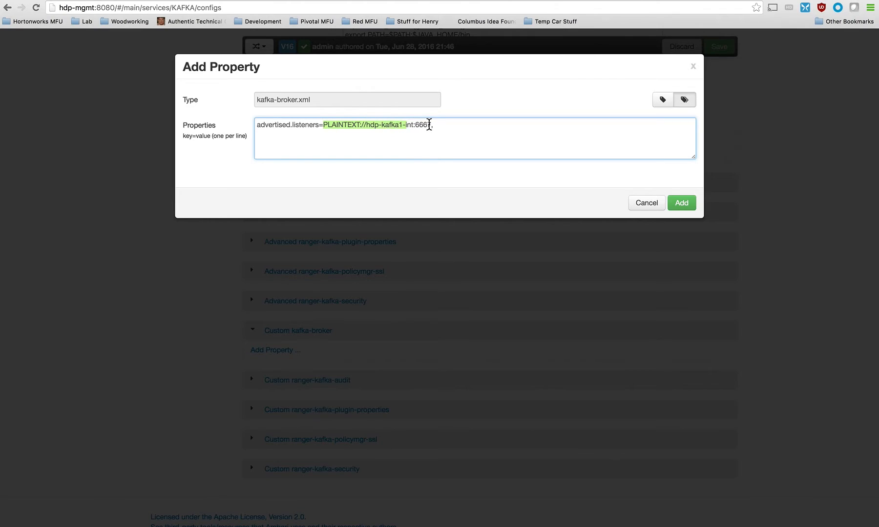
key("super+c")
left_click(451, 129)
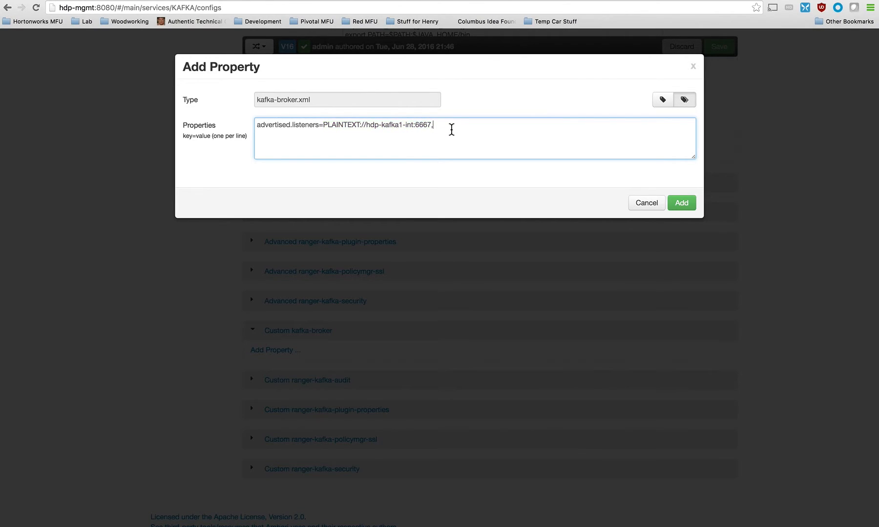
key("super+v")
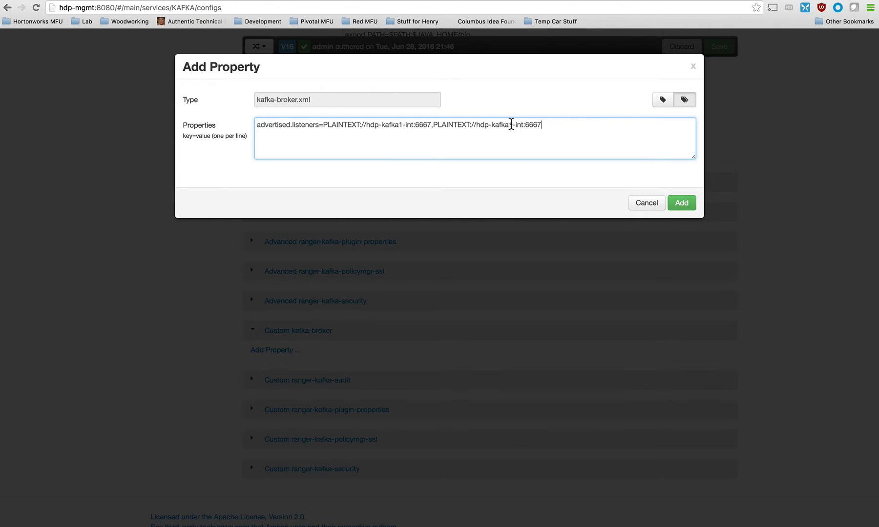
left_click(510, 126)
key("BackSpace")
type("2")
Cut advertised.listeners=PLAINTEXT://hdp-kafka1-int:6667 to the clipboard and cancel adding the property.
left_click_drag(432, 125, 254, 127)
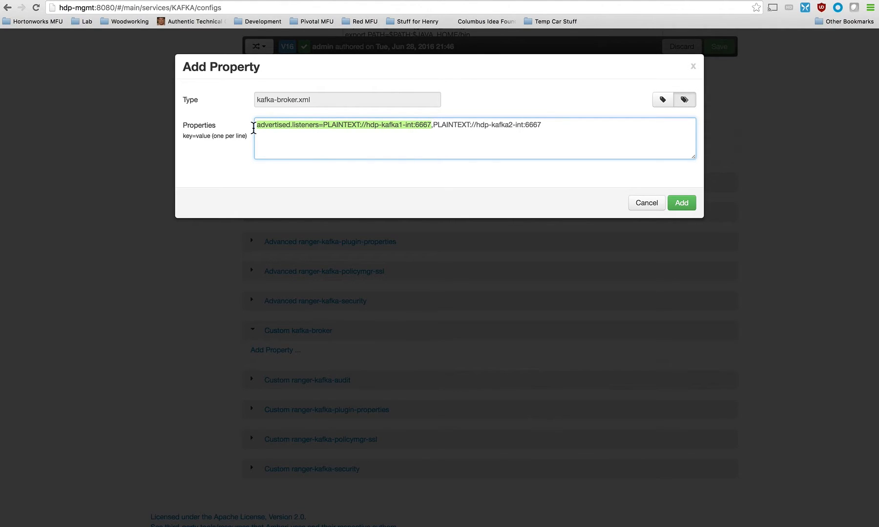
key("super+x")
left_click(643, 205)
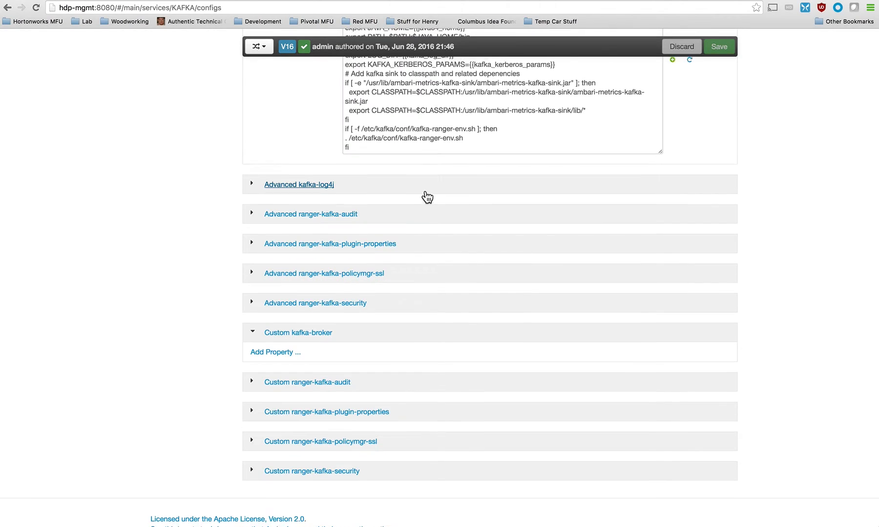
Create two new Kafka configuration groups named kafka1 and kafka2.
scroll(427, 198, "up", 15)
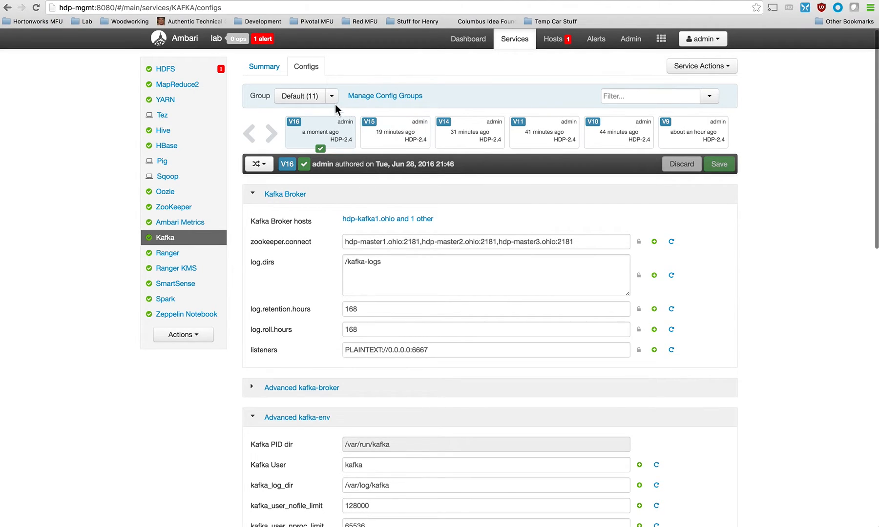
left_click(385, 96)
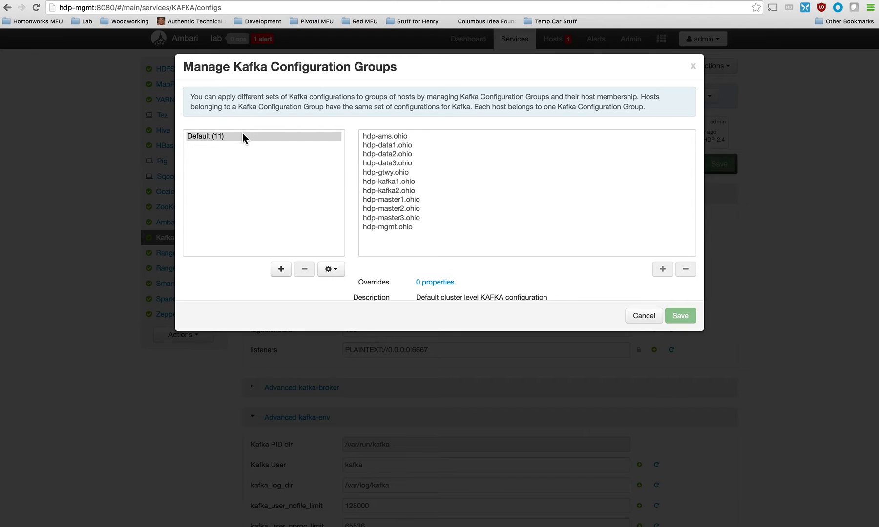
left_click(280, 270)
type("kafka")
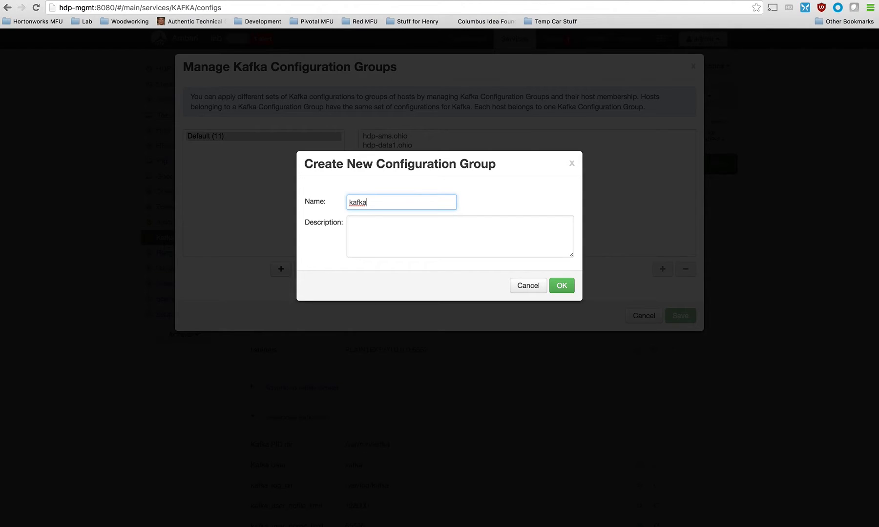
type("1")
left_click(564, 292)
left_click(277, 272)
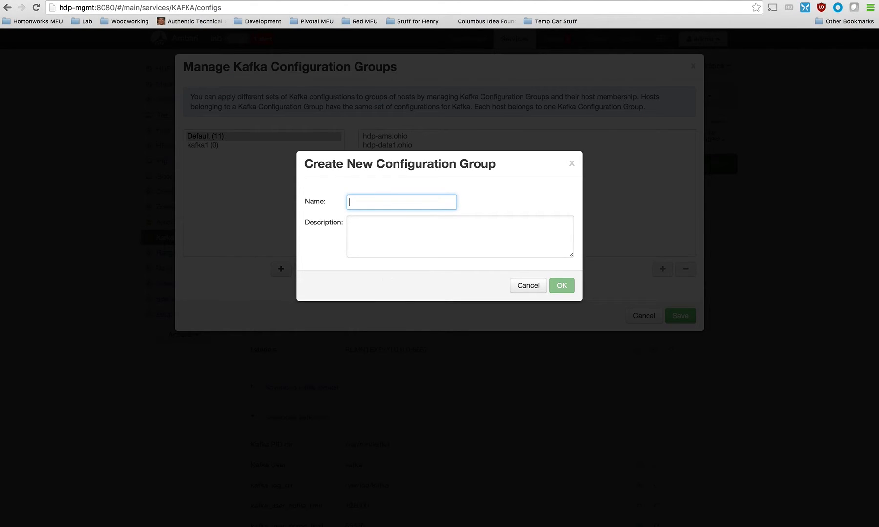
type("kafka2")
left_click(560, 292)
Assign the host hdp-kafka1.ohio to the kafka1 configuration group.
left_click(213, 147)
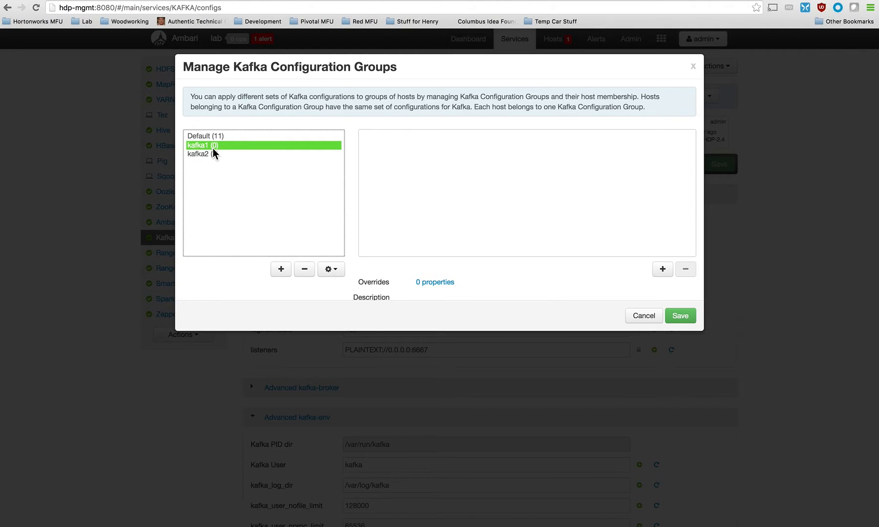
left_click(655, 273)
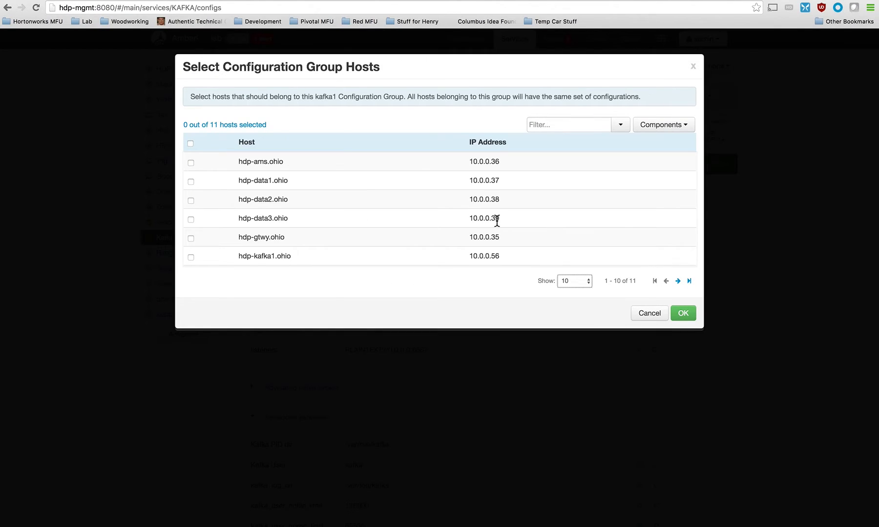
left_click(191, 257)
left_click(685, 314)
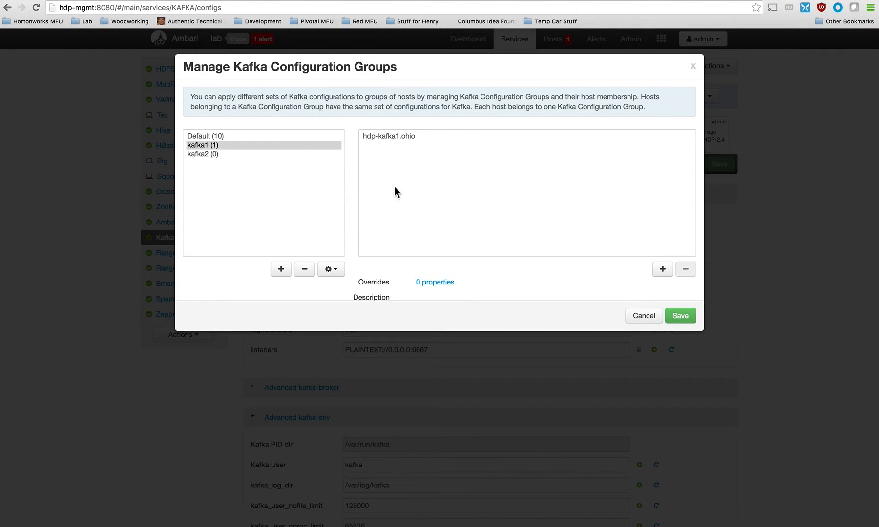
Assign the host hdp-kafka2.ohio to the kafka2 configuration group.
left_click(226, 155)
left_click(663, 270)
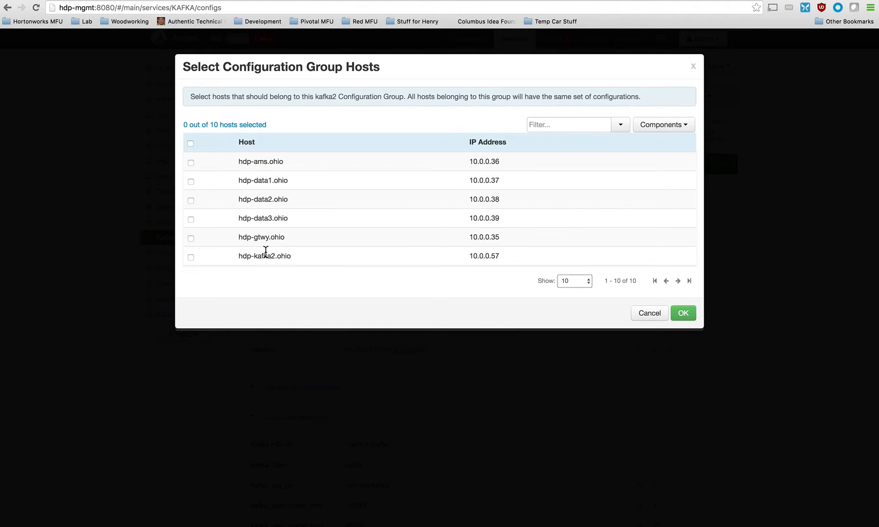
left_click(191, 257)
left_click(679, 313)
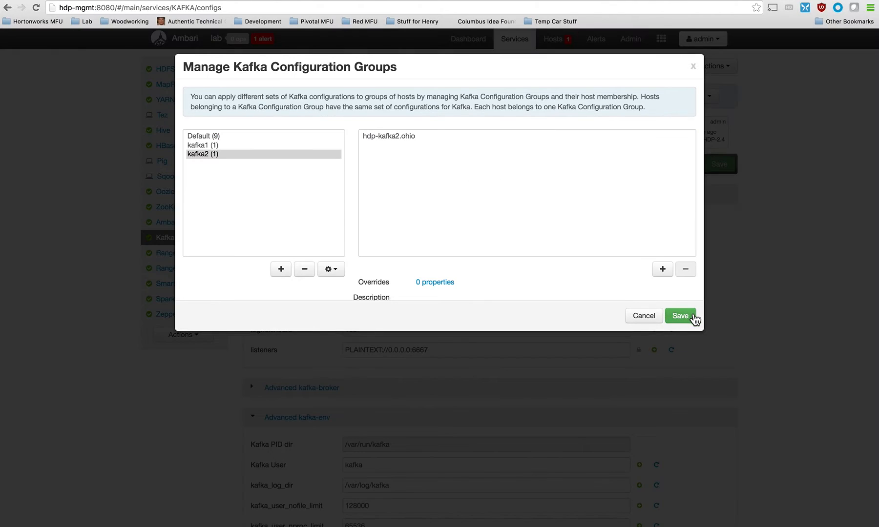
Review the host membership and overrides of the kafka1 and kafka2 groups, and save the configuration groups.
left_click(205, 145)
left_click(209, 153)
left_click(206, 146)
left_click(206, 153)
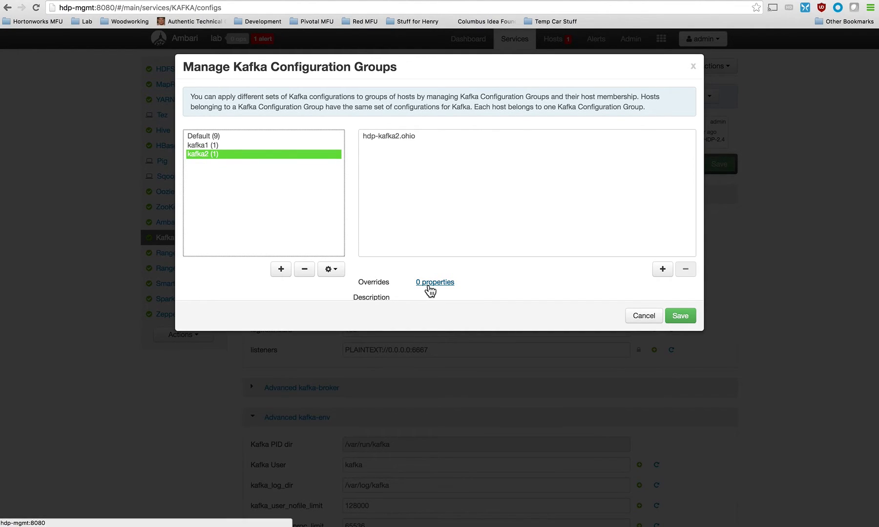
left_click_drag(358, 284, 456, 282)
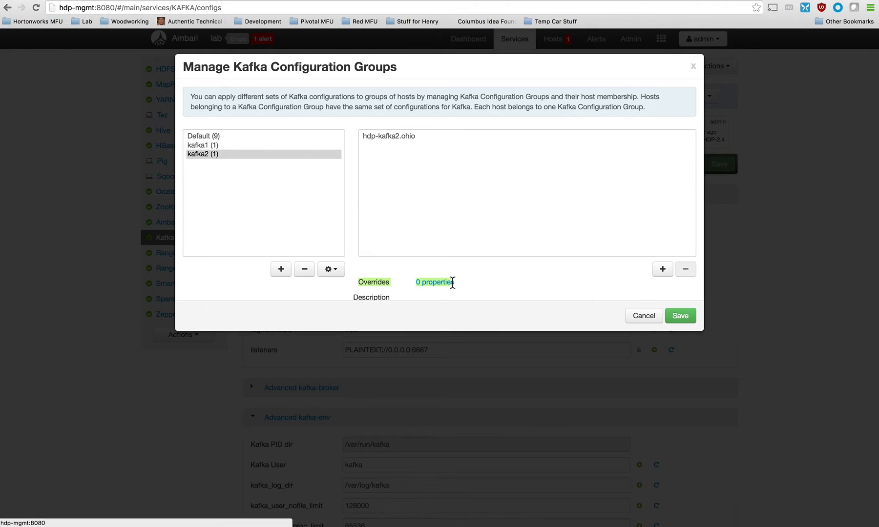
left_click(681, 316)
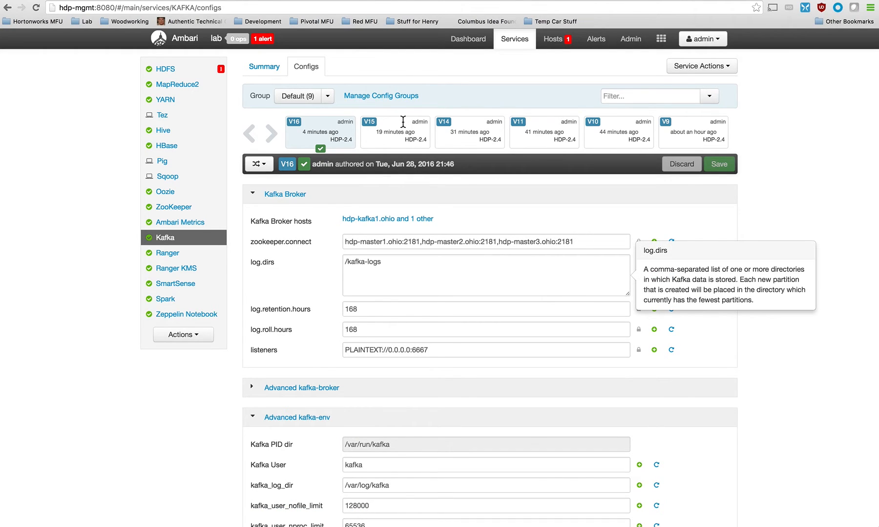
For the kafka1 configuration group, add the Custom kafka-broker property advertised.listeners=PLAINTEXT://hdp-kafka1-int:6667.
left_click(328, 95)
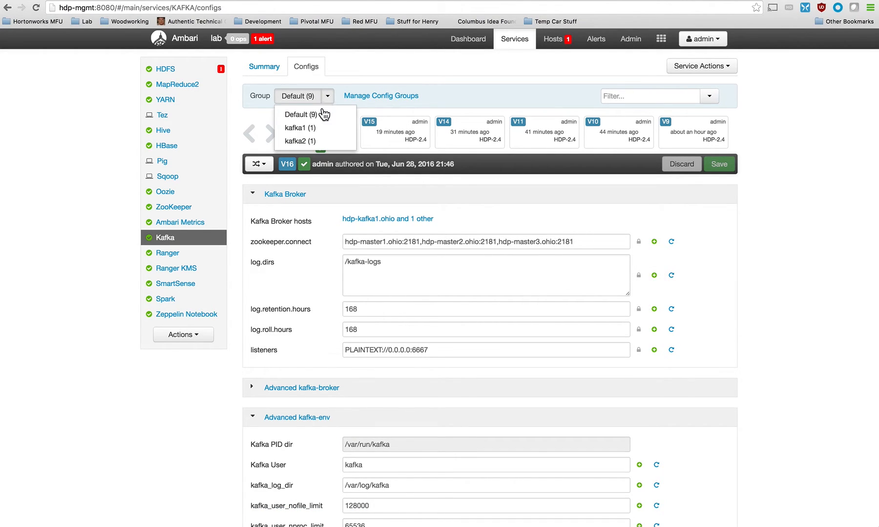
left_click(308, 128)
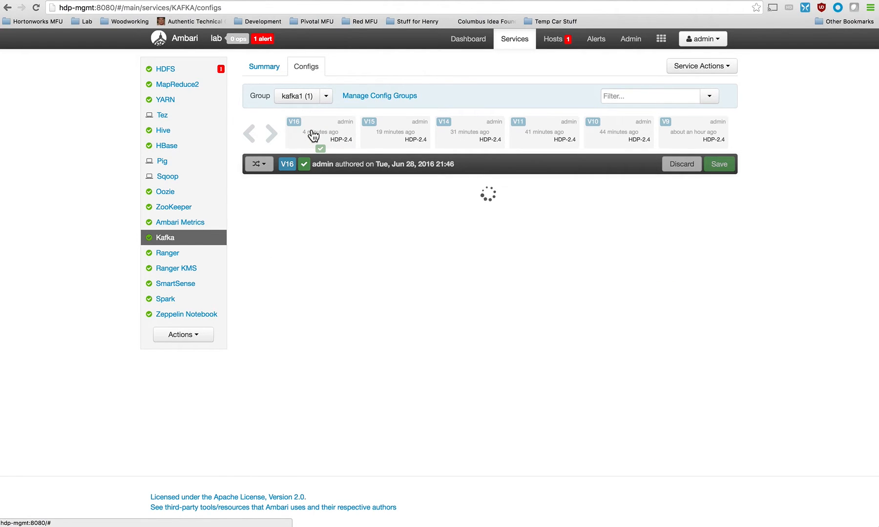
scroll(311, 352, "down", 15)
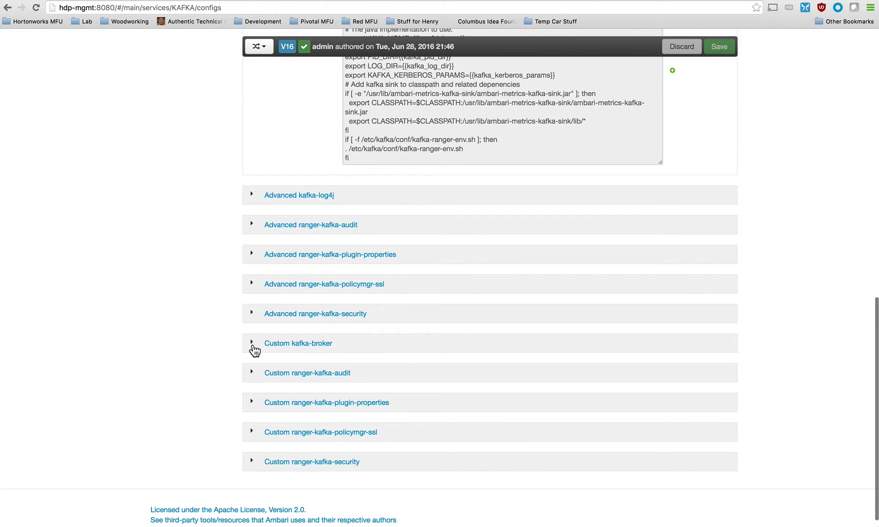
left_click(262, 350)
left_click(271, 365)
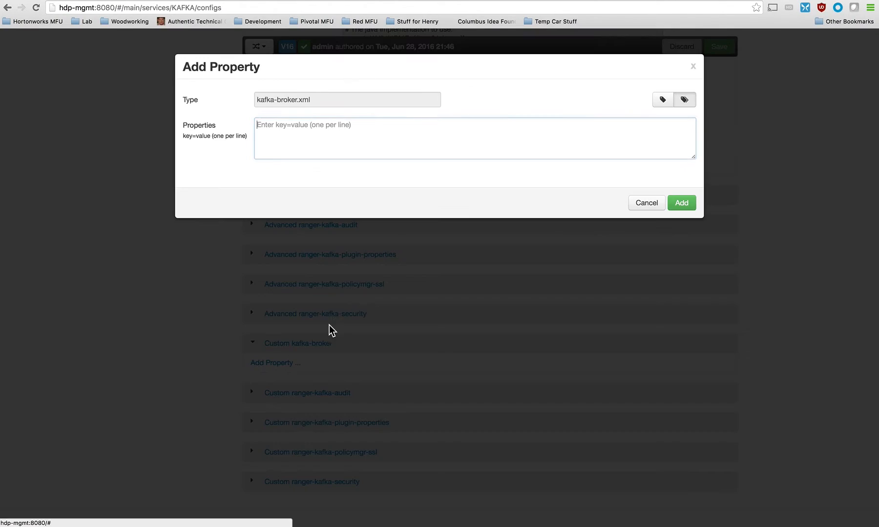
key("super+v")
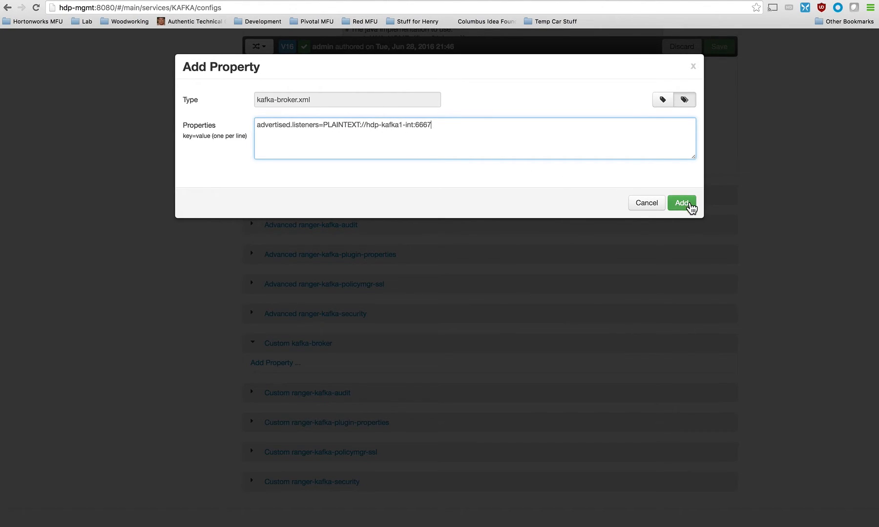
left_click(690, 207)
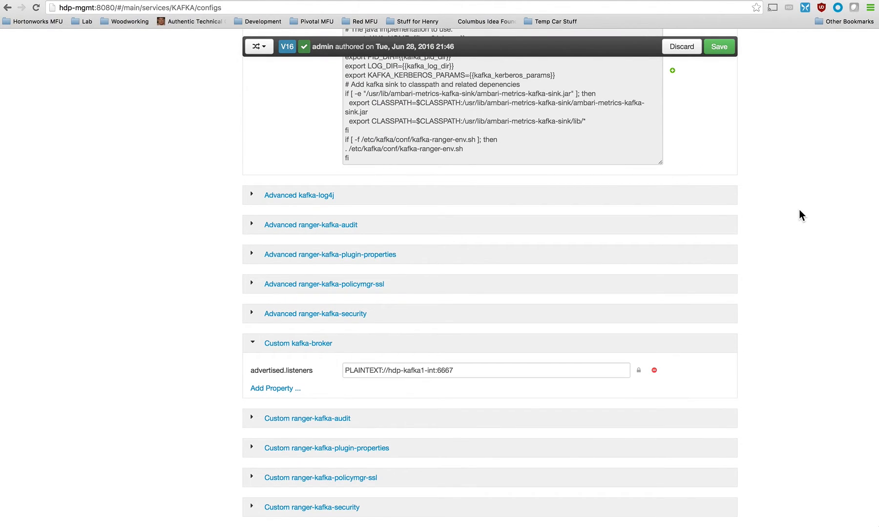
scroll(782, 186, "up", 10)
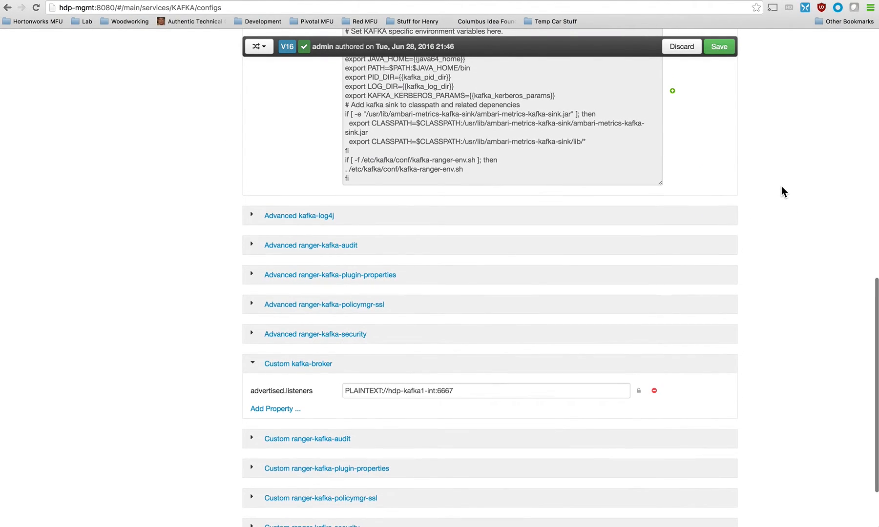
Save the kafka1 group's Kafka configuration changes without adding notes.
scroll(781, 186, "up", 7)
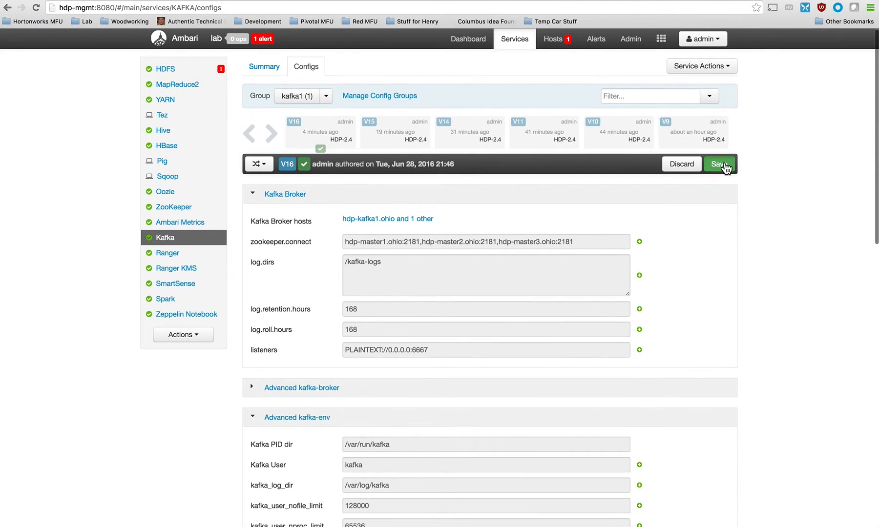
left_click(719, 165)
left_click(559, 235)
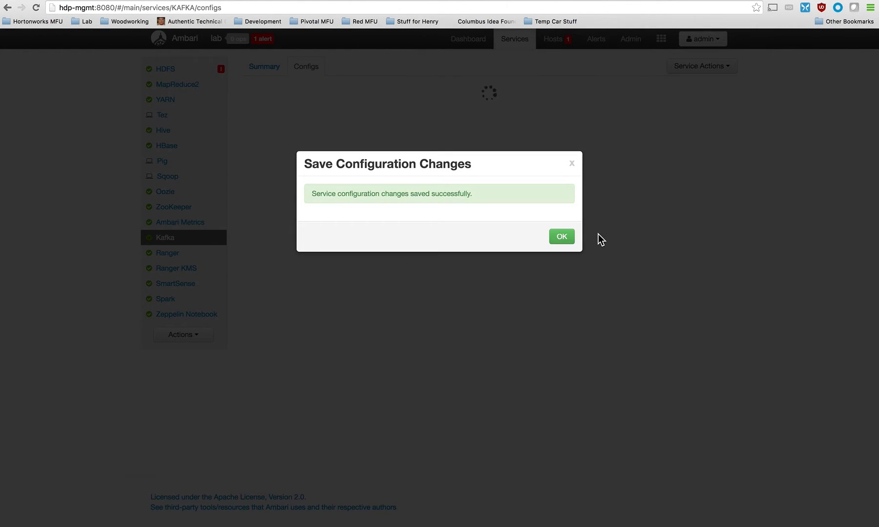
left_click(560, 237)
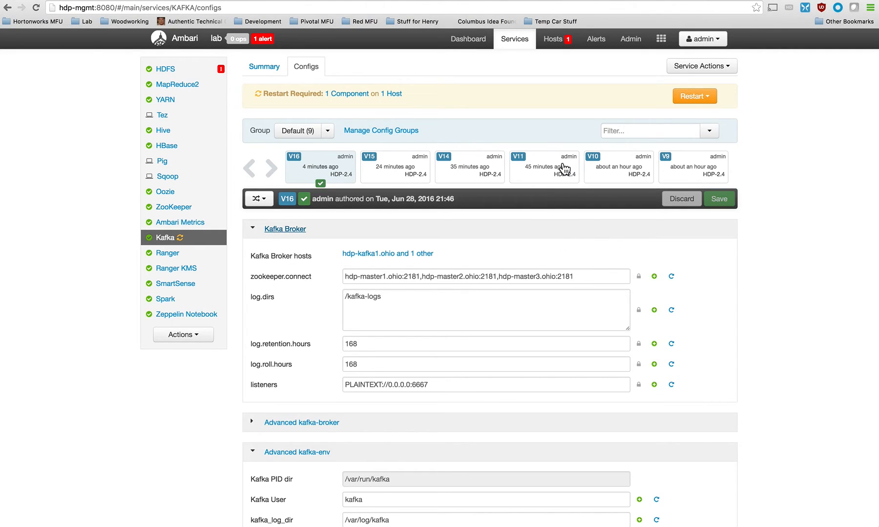
Restart all affected Kafka components to apply the kafka1 group's saved override.
left_click(697, 99)
left_click(686, 112)
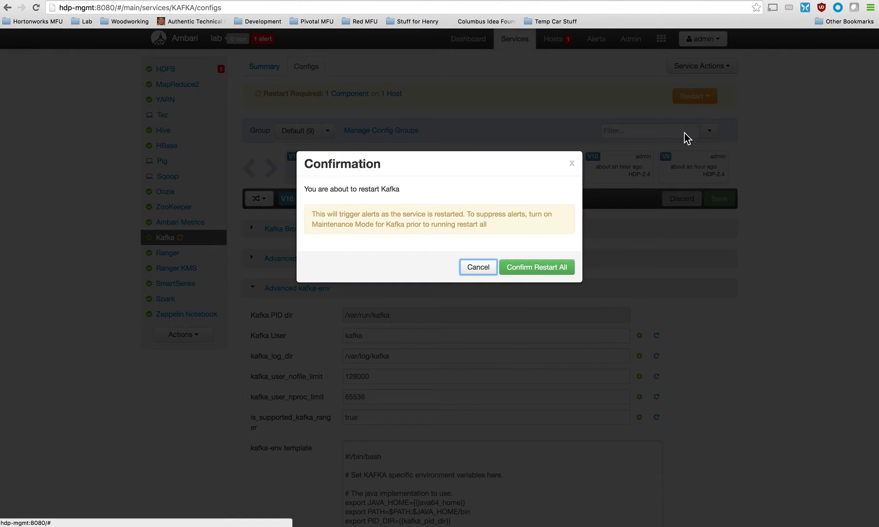
left_click(525, 267)
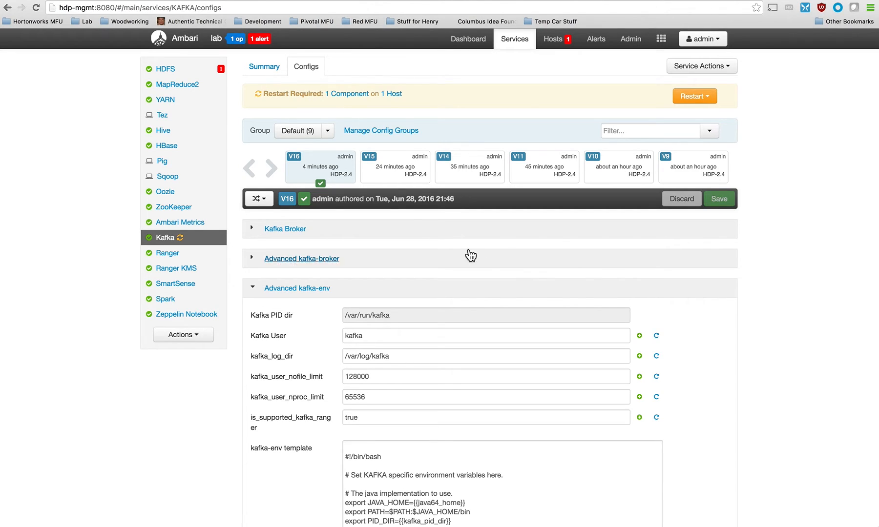
Review the Default and kafka1 configuration groups' hosts and the overridden properties of kafka1, leaving the groups as they are.
left_click(362, 130)
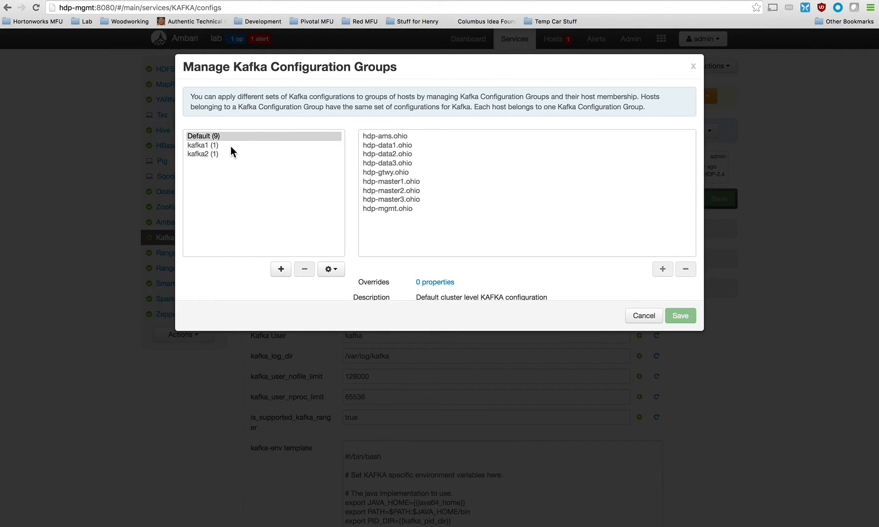
left_click(216, 145)
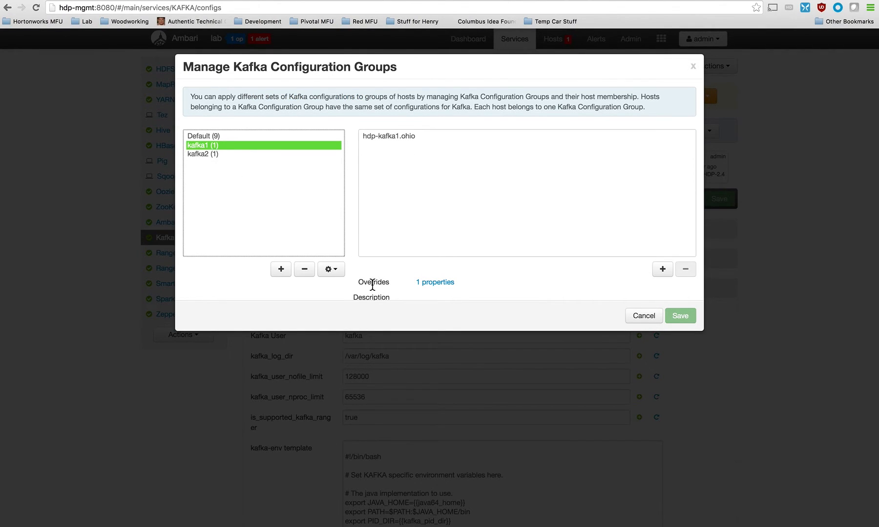
left_click(425, 283)
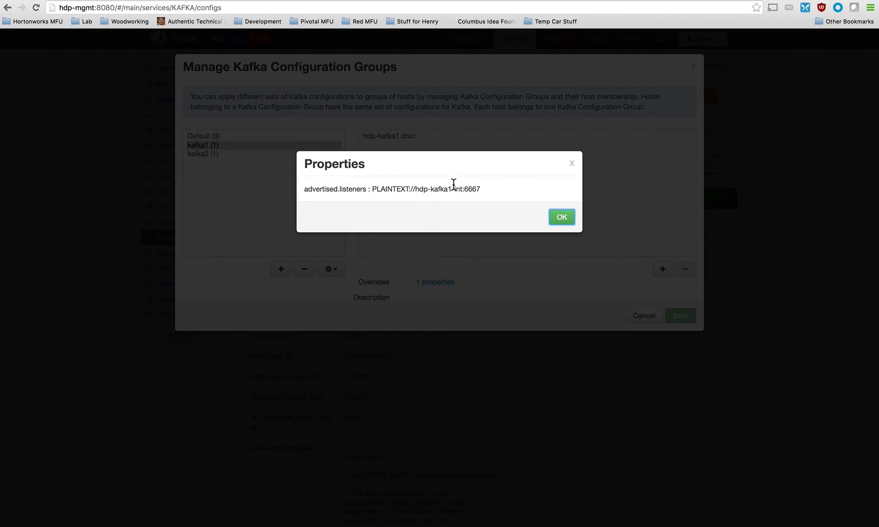
left_click(570, 217)
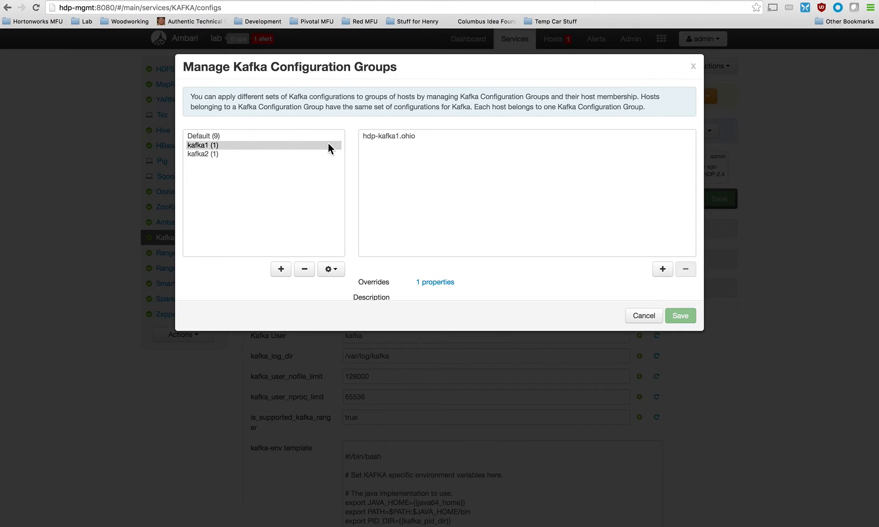
left_click(238, 136)
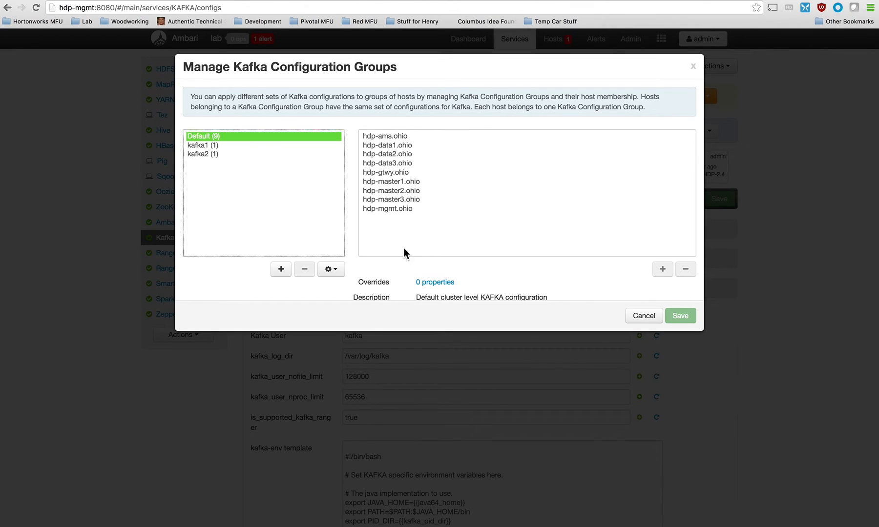
left_click(212, 146)
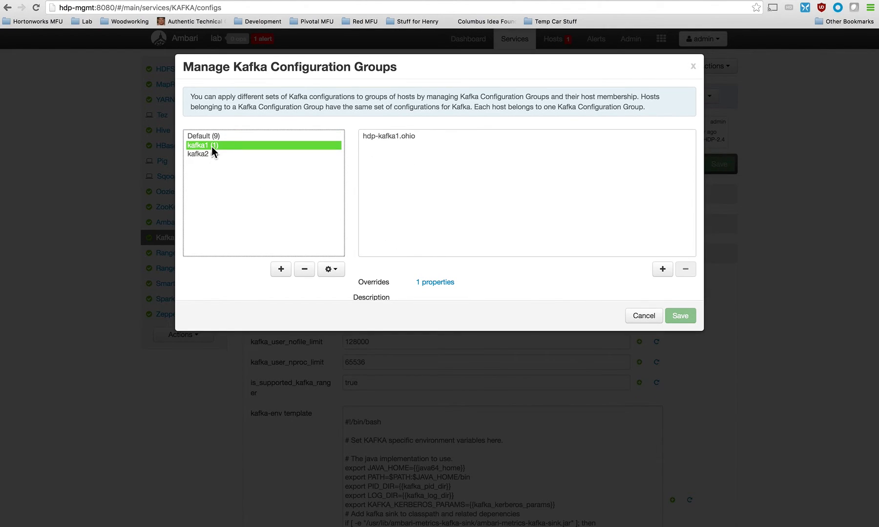
left_click(433, 282)
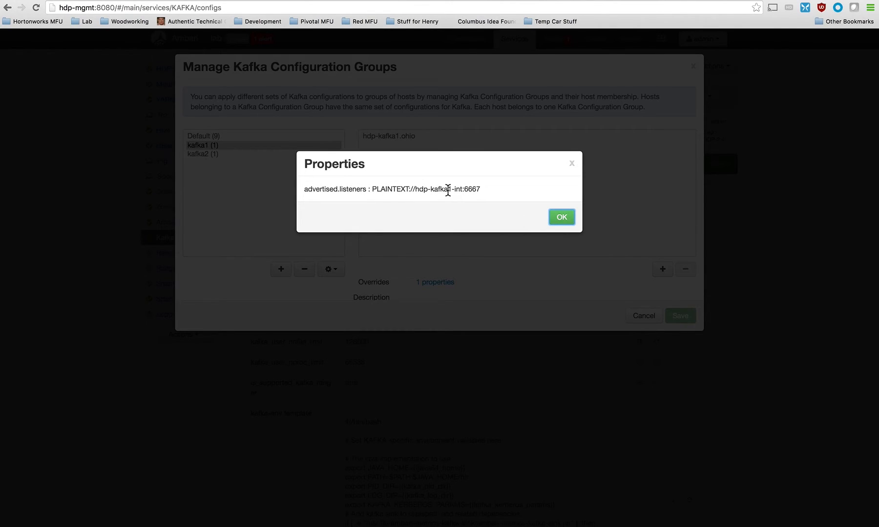
left_click_drag(463, 190, 413, 193)
left_click(570, 165)
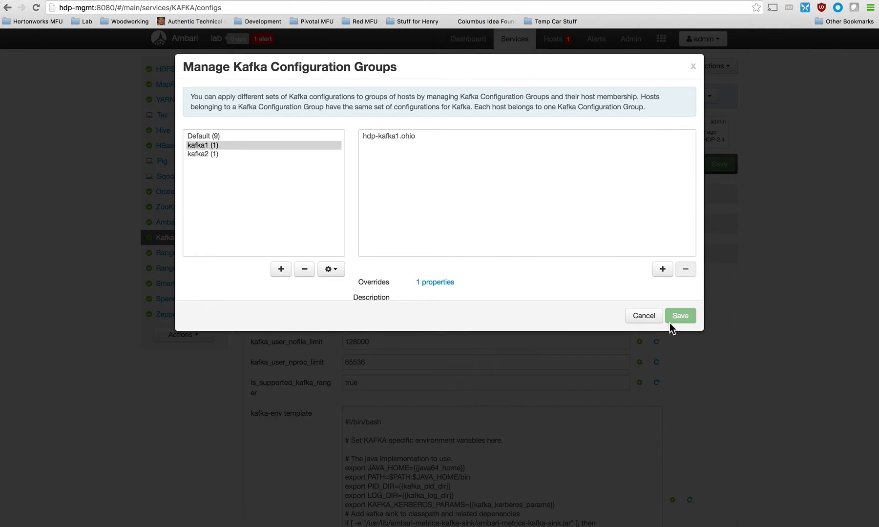
left_click(643, 316)
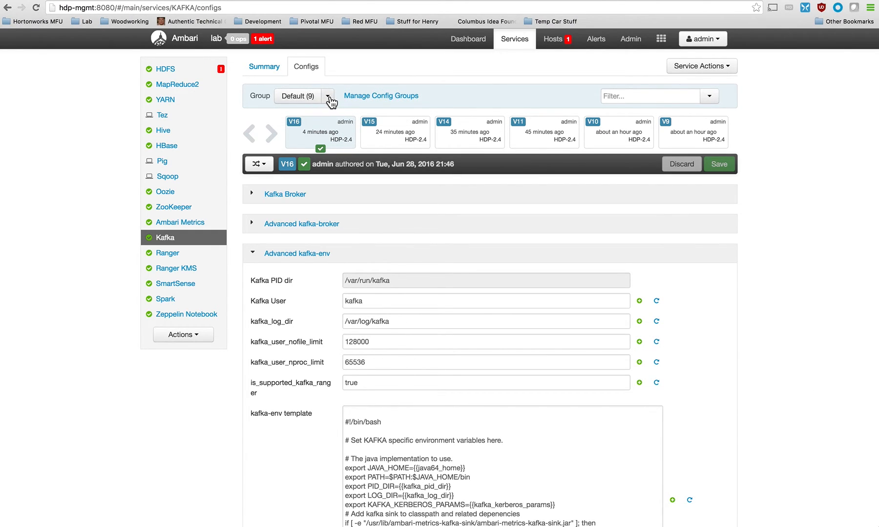
For the kafka2 configuration group, add the Custom kafka-broker property advertised.listeners=PLAINTEXT://hdp-kafka2-int:6667.
left_click(327, 99)
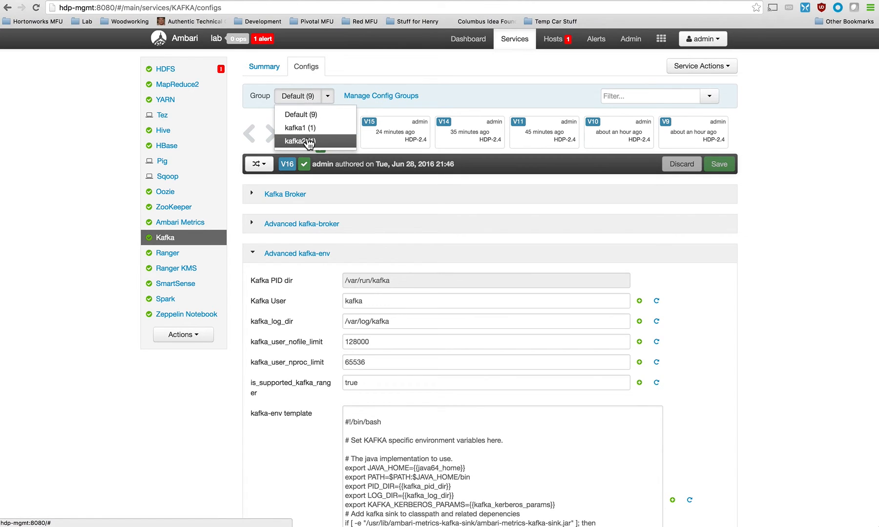
left_click(305, 140)
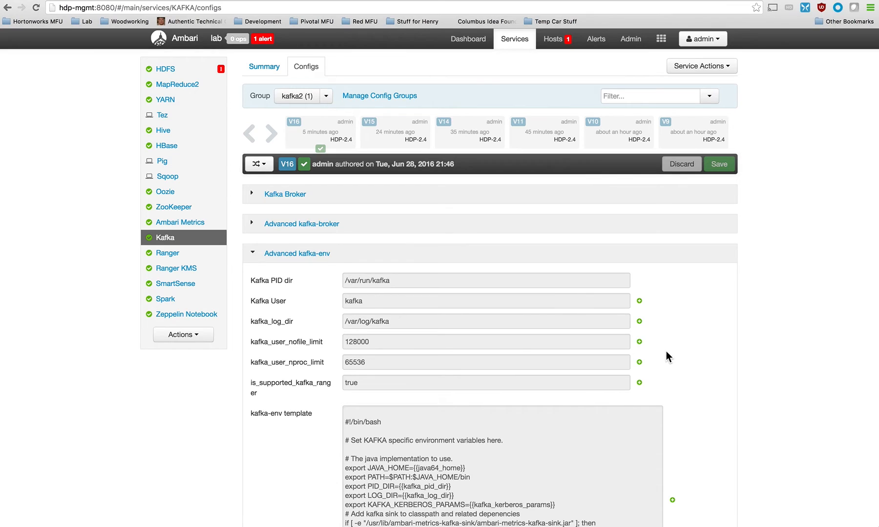
scroll(673, 367, "down", 5)
scroll(672, 368, "down", 4)
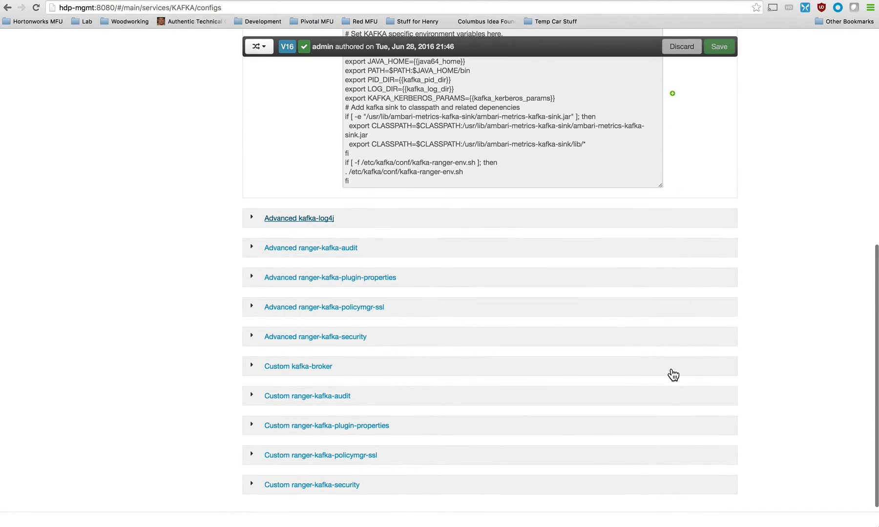
left_click(249, 368)
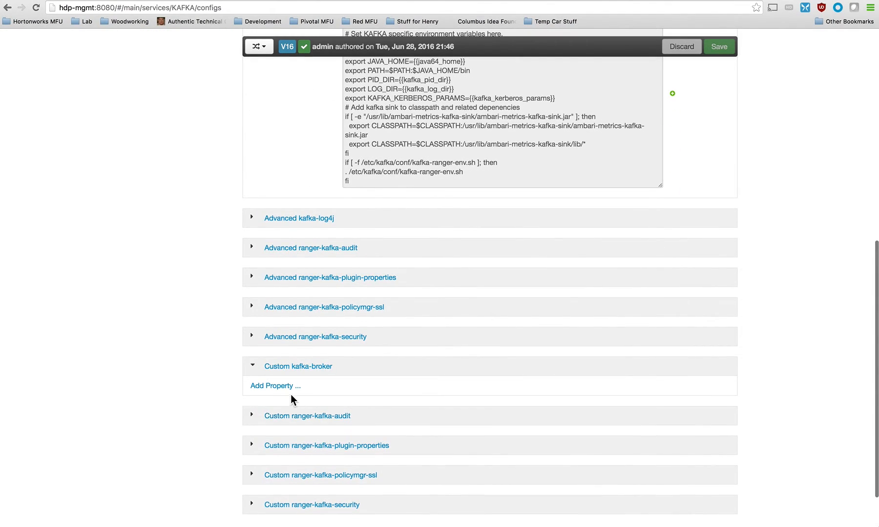
left_click(288, 386)
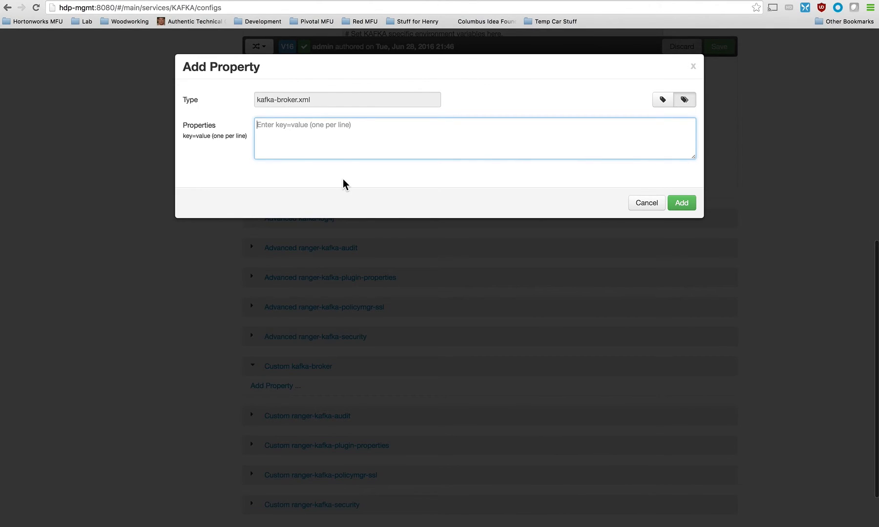
type("advertised.listeners=PLAINTEXT://hdp-kafka1.int:6667")
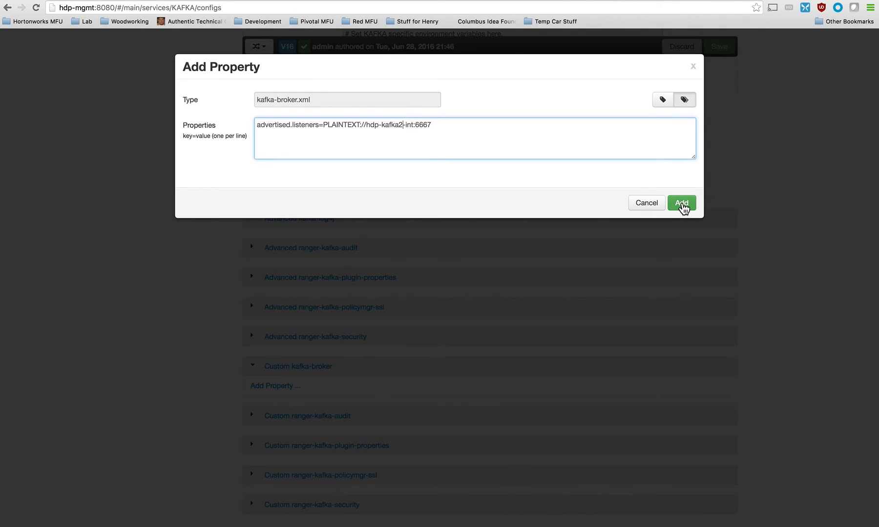
left_click(682, 207)
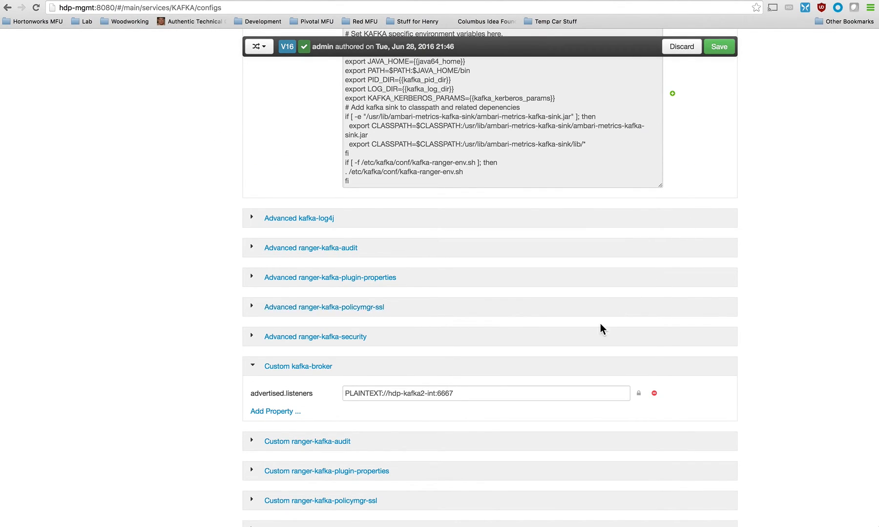
Save the kafka2 group's Kafka configuration changes without adding notes.
scroll(691, 378, "down", 1)
scroll(691, 379, "up", 15)
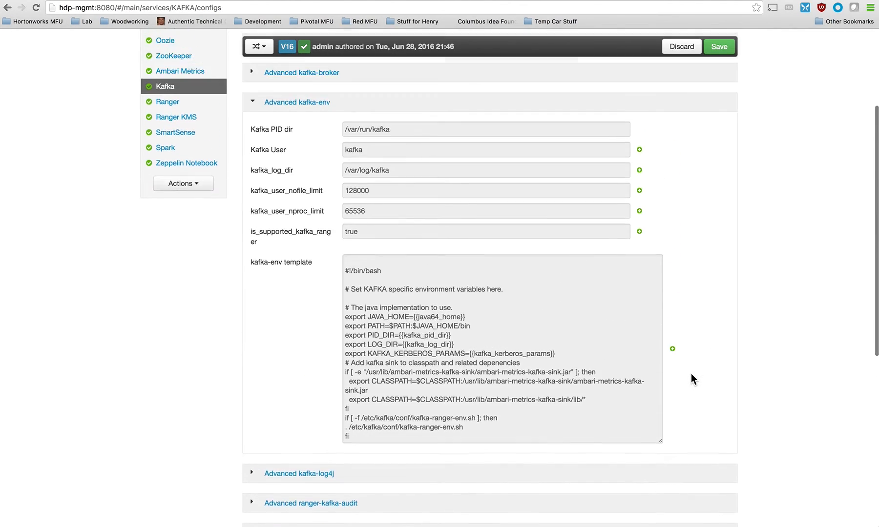
left_click(719, 165)
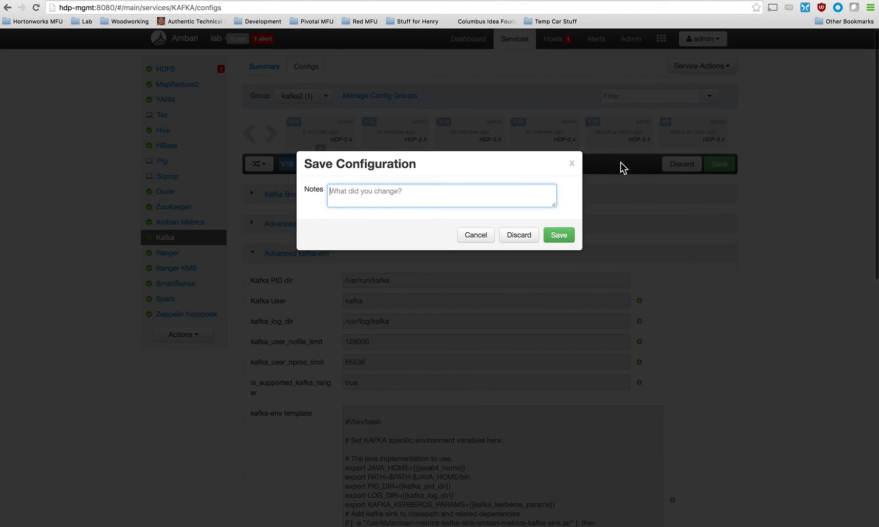
left_click(566, 237)
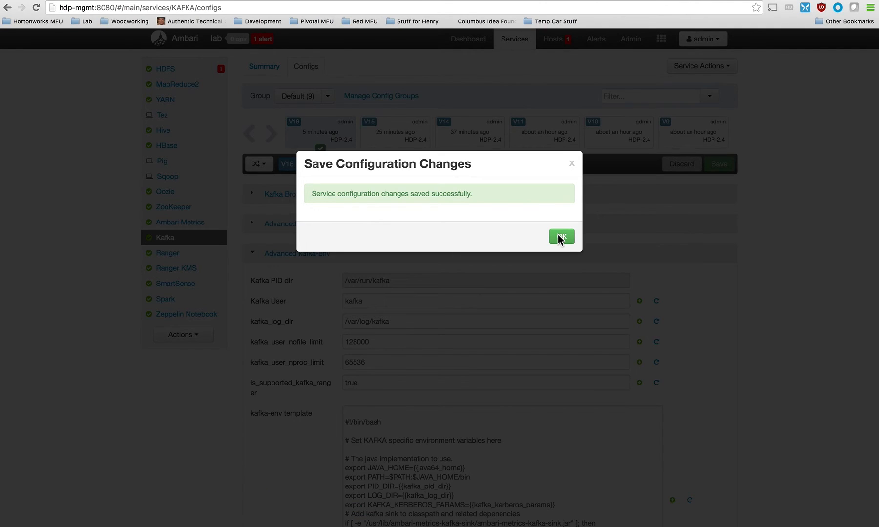
left_click(559, 237)
Restart all affected Kafka components to apply the kafka2 group's saved override.
left_click(693, 95)
left_click(684, 113)
left_click(517, 270)
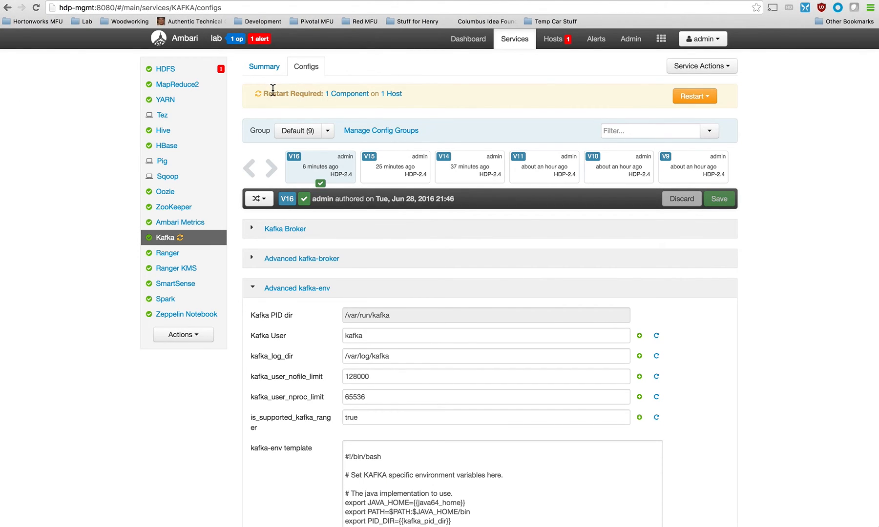
Switch to the terminal, clear the hdp-kafka1 session, and check its listening ports with netstat -an | grep LISTEN.
left_click(1, 106)
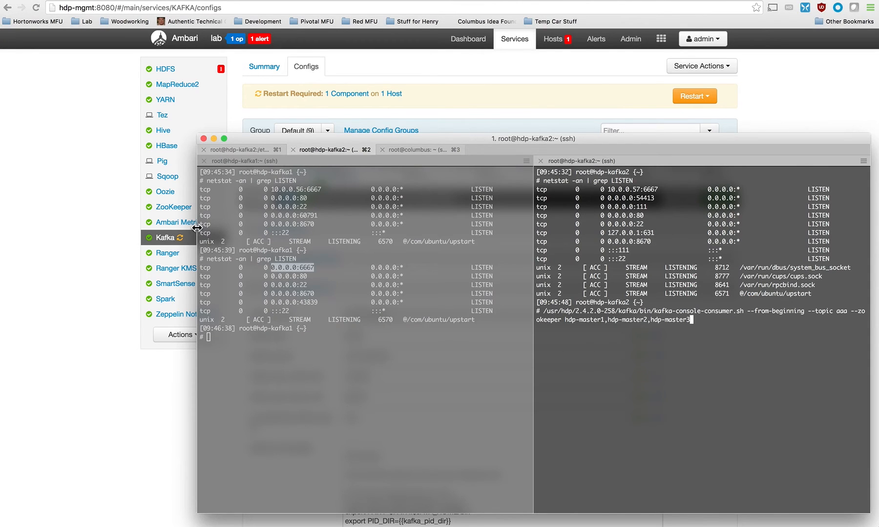
left_click(197, 229)
type("clea")
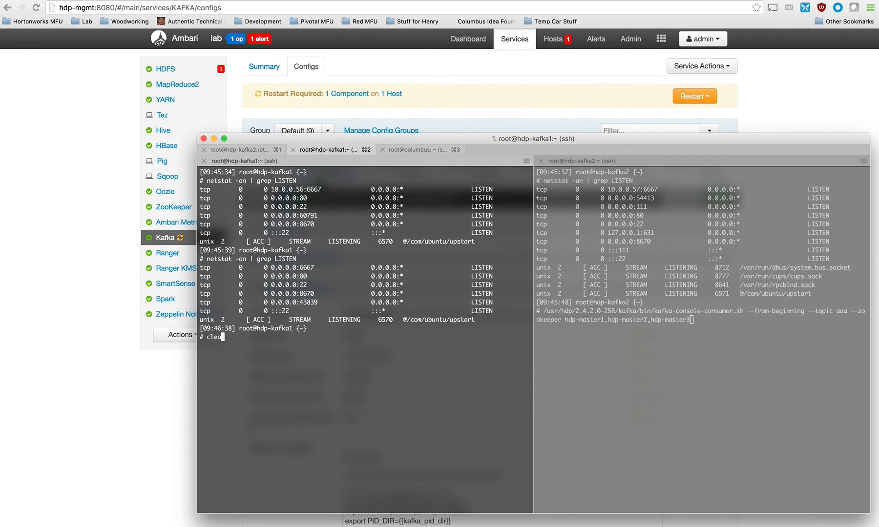
type("r")
key("Return")
key("Up")
key("Return")
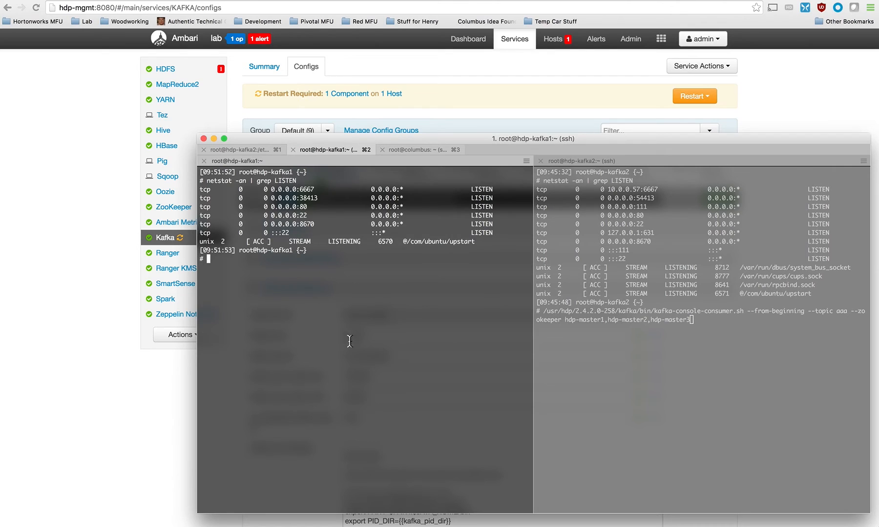
left_click_drag(270, 189, 311, 190)
In the hdp-kafka2 session, abandon the pending console-consumer command and check the listening ports with netstat -an | grep LISTEN.
left_click(668, 404)
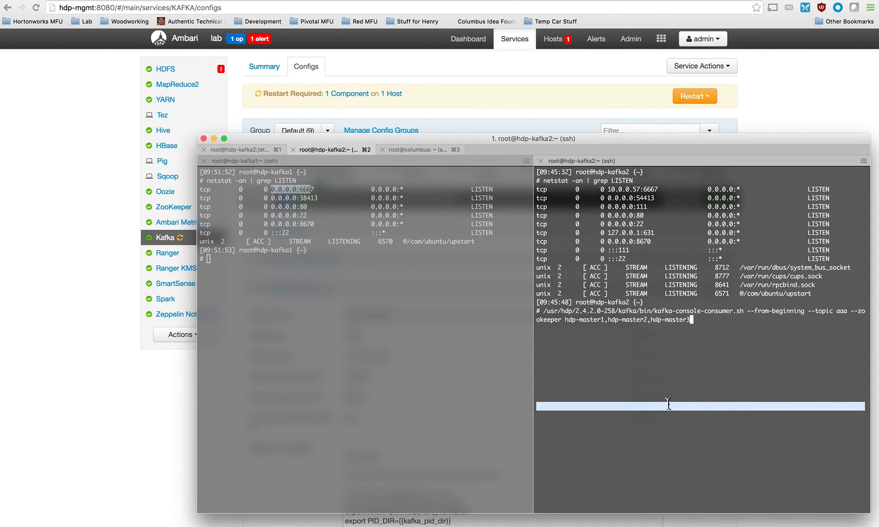
key("ctrl+c")
type("net")
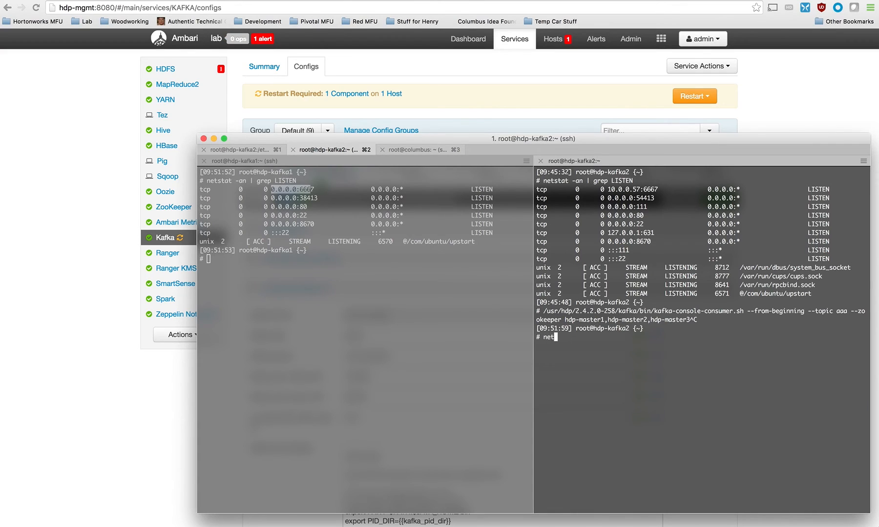
type("stat -anl ")
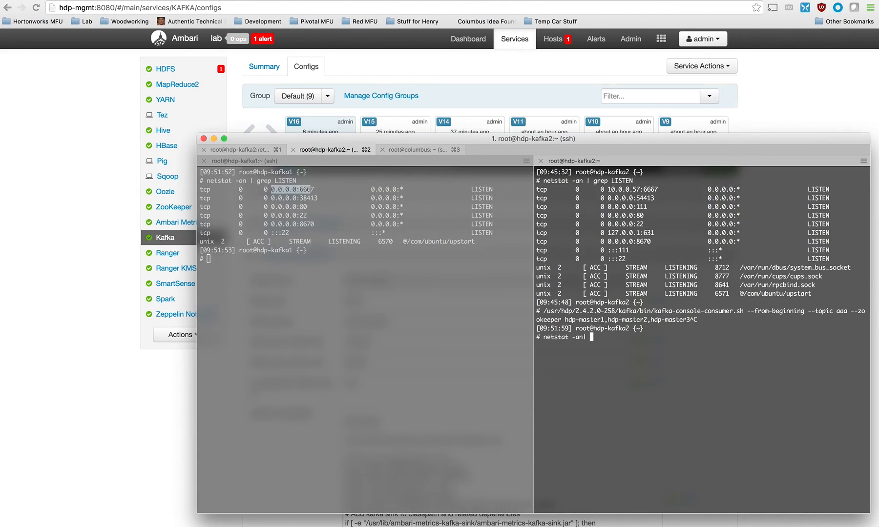
type("grep LISTEN")
key("Return")
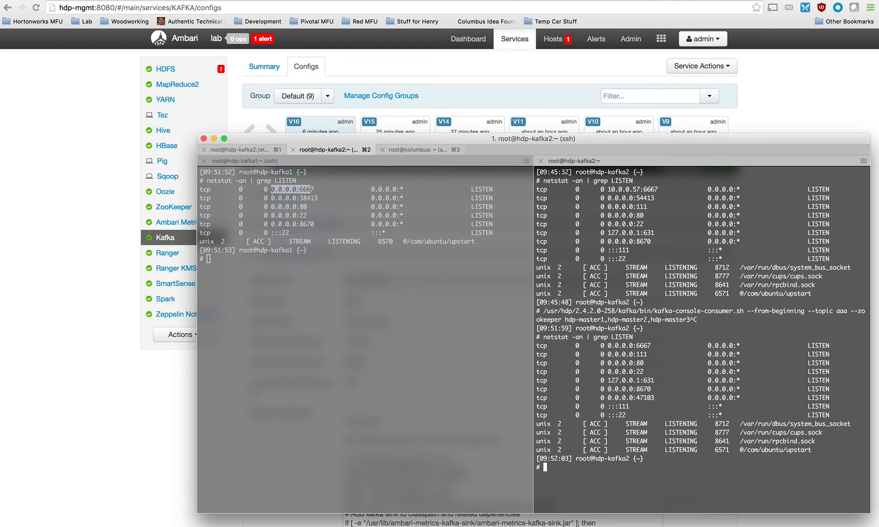
In the ZooKeeper shell session connected to hdp-master1, list the registered Kafka brokers with ls /brokers/ids.
left_click(388, 305)
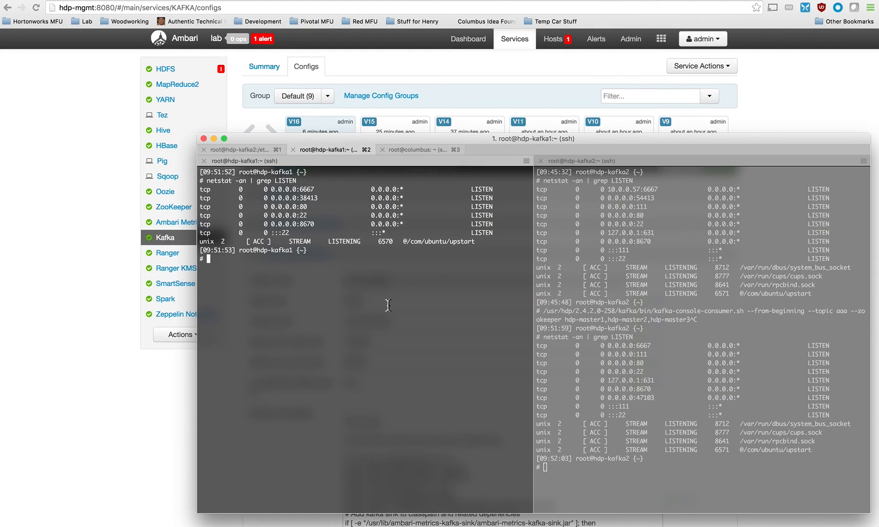
left_click(240, 150)
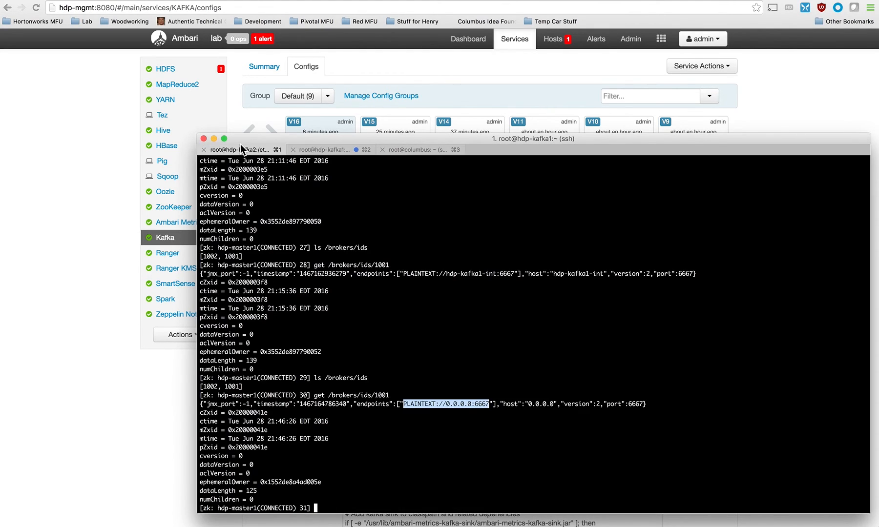
left_click(362, 345)
key("Up")
Query broker 1001's registration with get /brokers/ids/1001 and highlight its advertised endpoint.
key("Up")
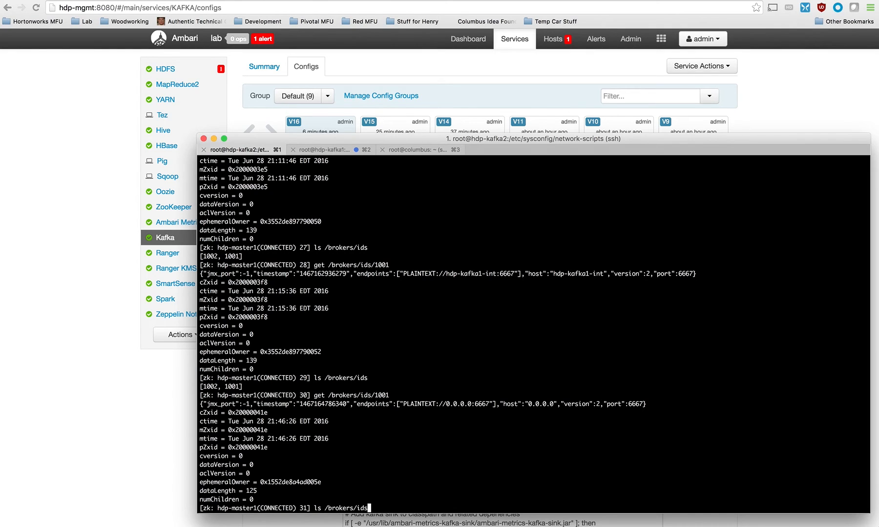
key("Return")
key("Up")
key("Up")
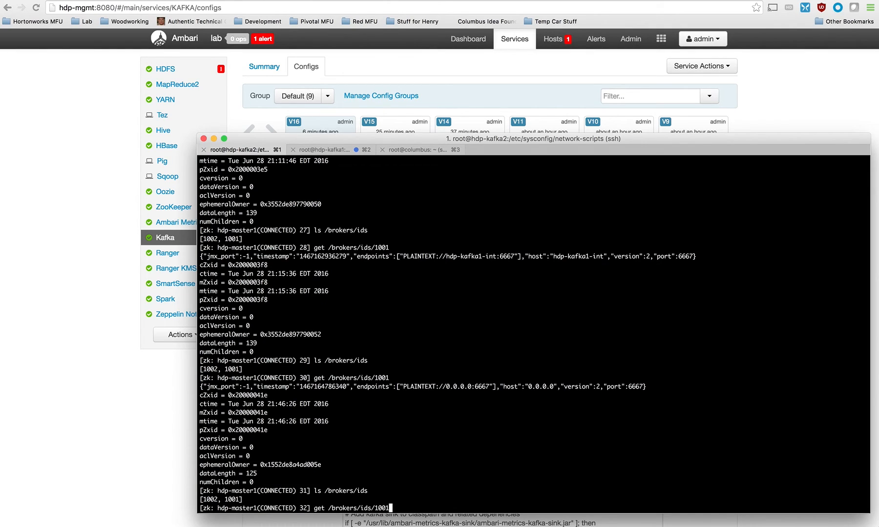
key("Return")
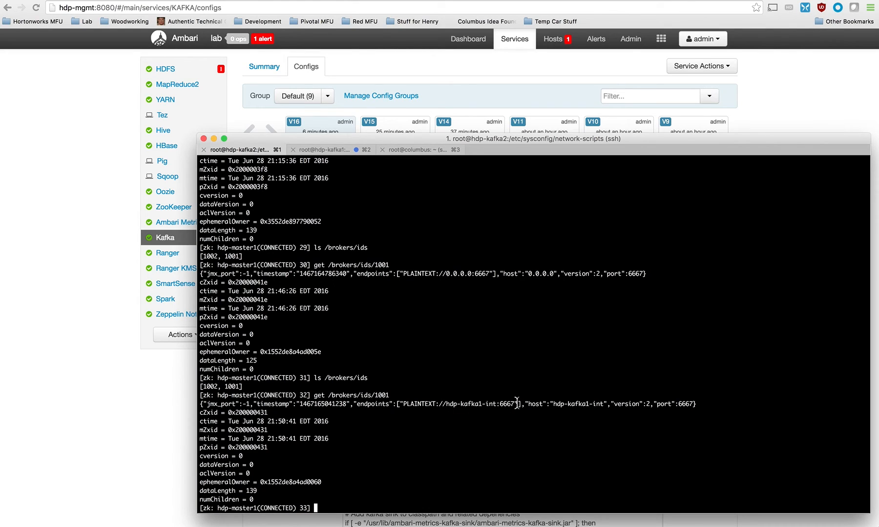
left_click_drag(517, 404, 401, 405)
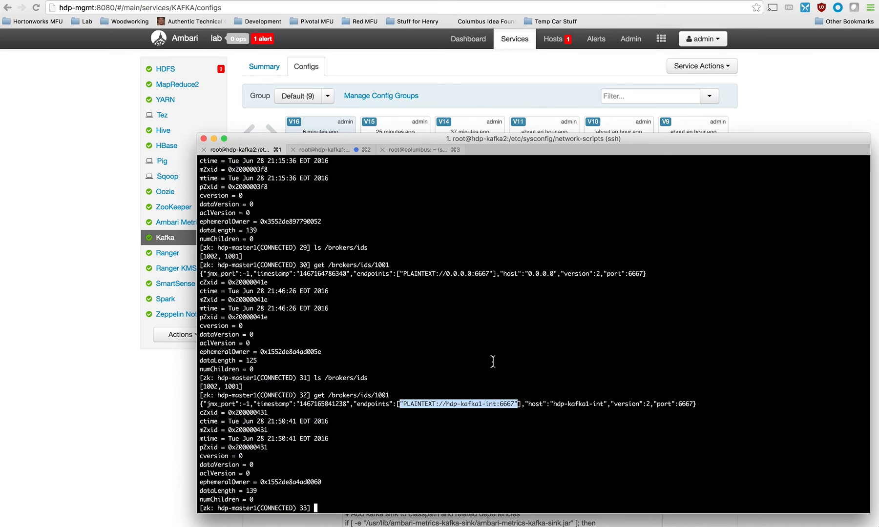
Query the second broker's ZooKeeper registration with get /brokers/ids/1002.
key("Up")
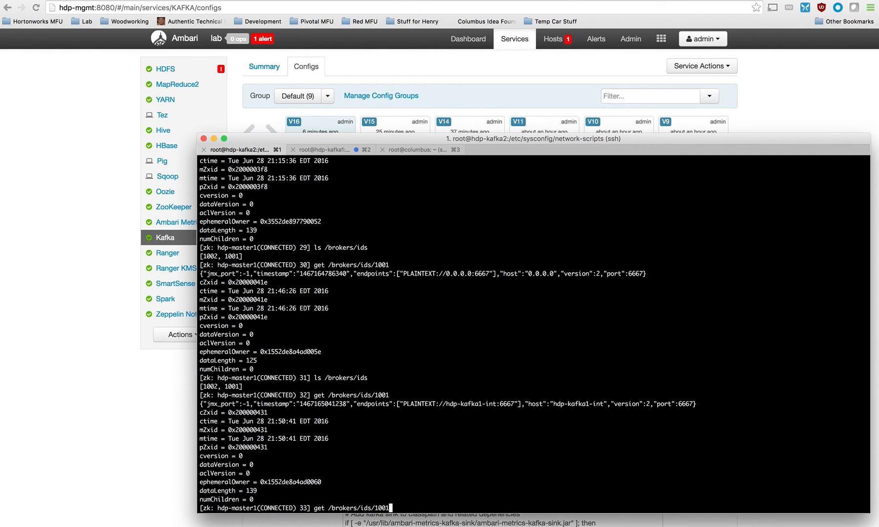
type("2")
key("Return")
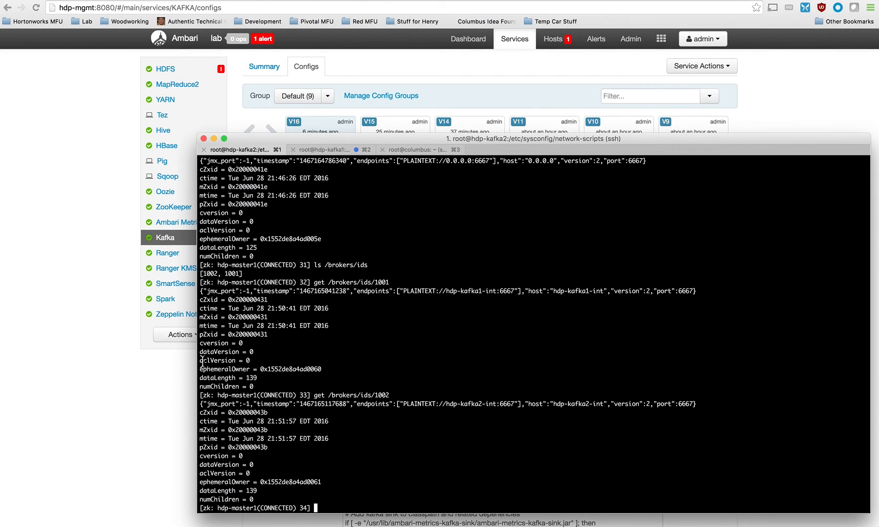
Go to the split hdp-kafka1 and hdp-kafka2 terminal sessions and clear both screens.
left_click(66, 297)
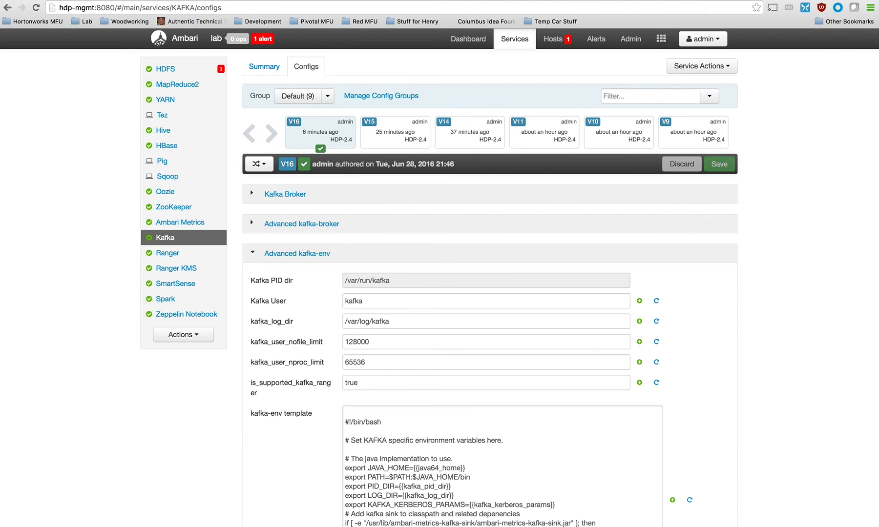
key("super+Tab")
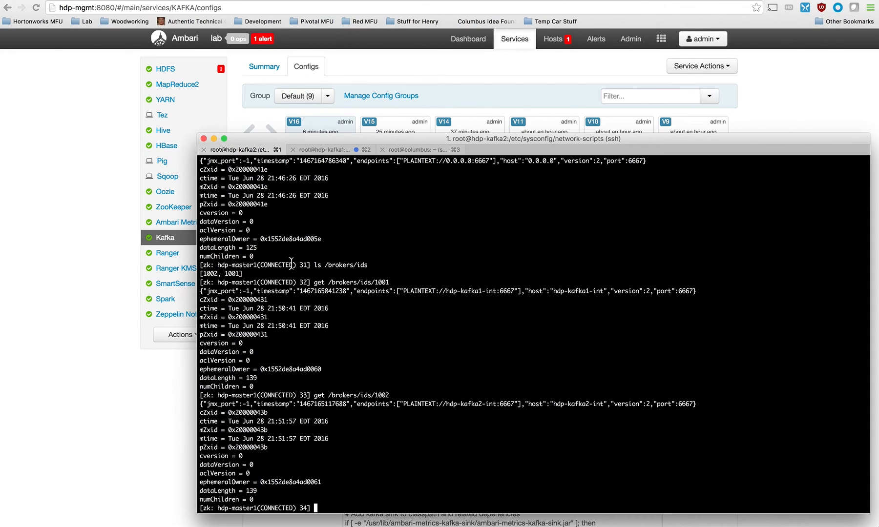
left_click(322, 150)
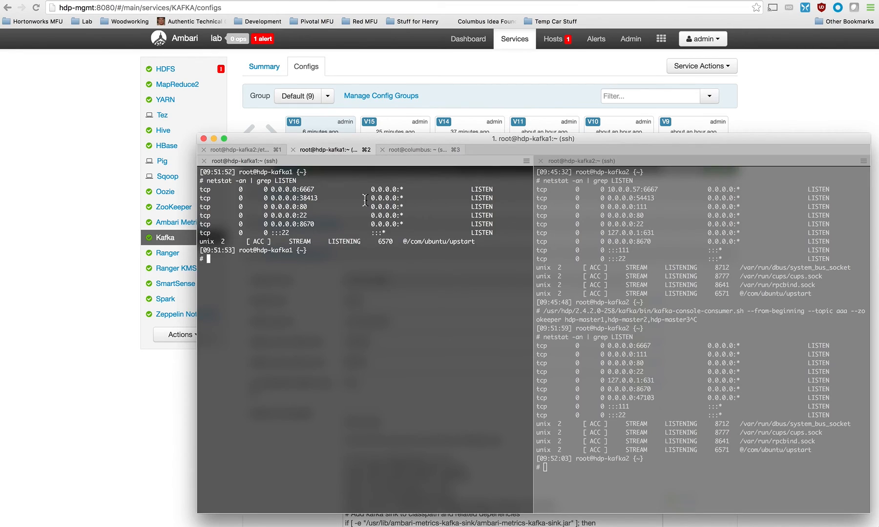
type("clear")
key("Return")
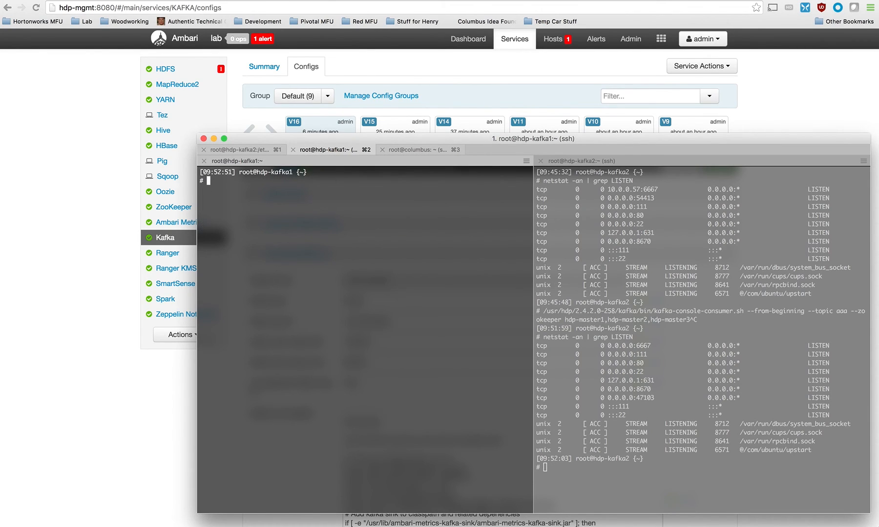
left_click(729, 480)
type("clear")
key("Return")
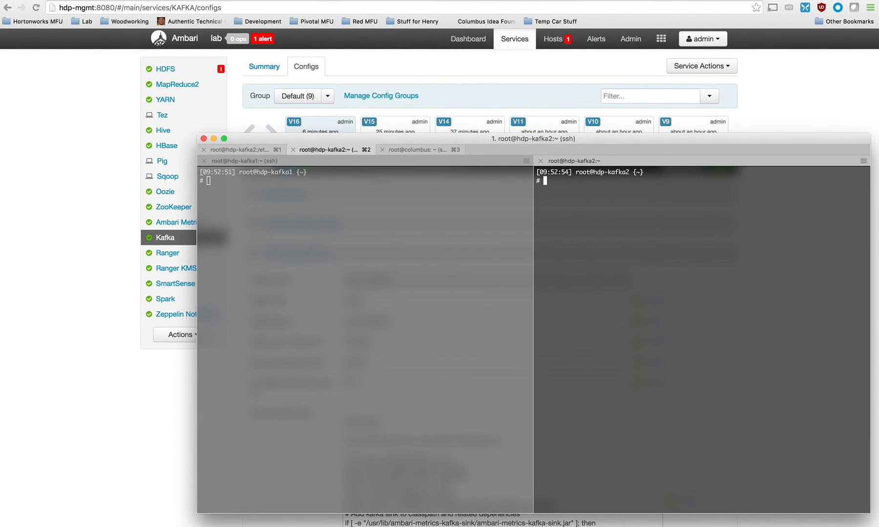
On hdp-kafka1, start kafka-console-producer.sh from /usr/hdp/2.4.2.0-258/kafka/bin with broker list hdp-kafka1:6667,hdp-kafka2:6667 and topic aaa.
left_click(370, 348)
key("Up")
key("Up")
key("Down")
key("Up")
key("Down")
key("Up")
key("Up")
key("Down")
key("Down")
On hdp-kafka2, start kafka-console-consumer.sh with --from-beginning for topic aaa, using ZooKeeper hosts hdp-master1,hdp-master2,hdp-master3.
key("Up")
key("Up")
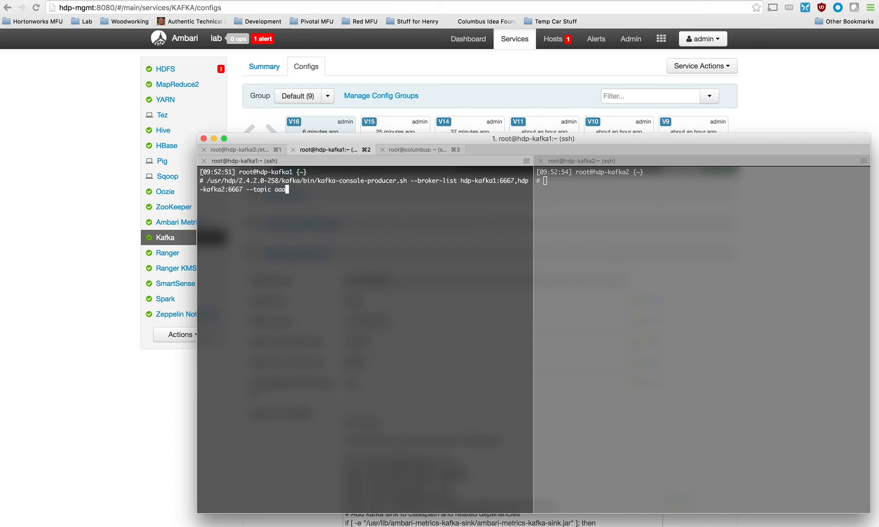
key("Return")
left_click(727, 260)
key("Up")
key("Up")
key("Down")
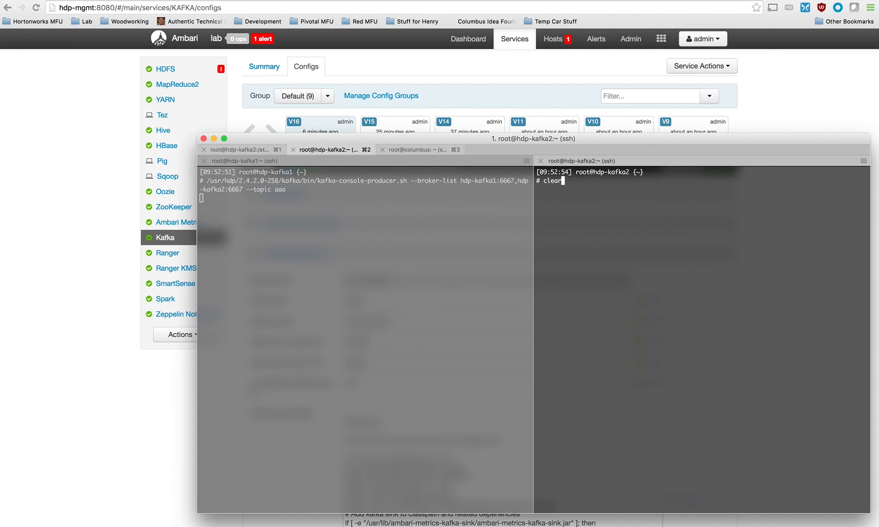
key("Up")
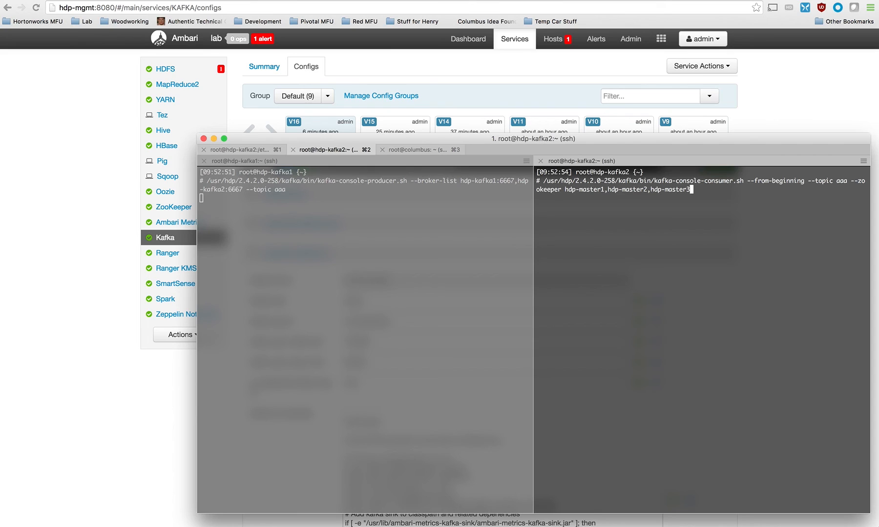
key("Return")
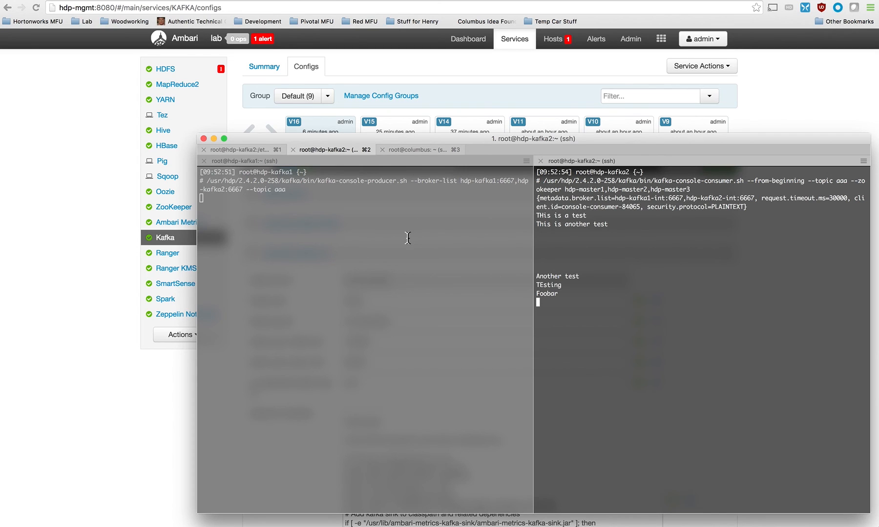
Send the message "This is a test" from the hdp-kafka1 producer and highlight it in the consumer output.
left_click(383, 259)
type("This is a test")
key("Return")
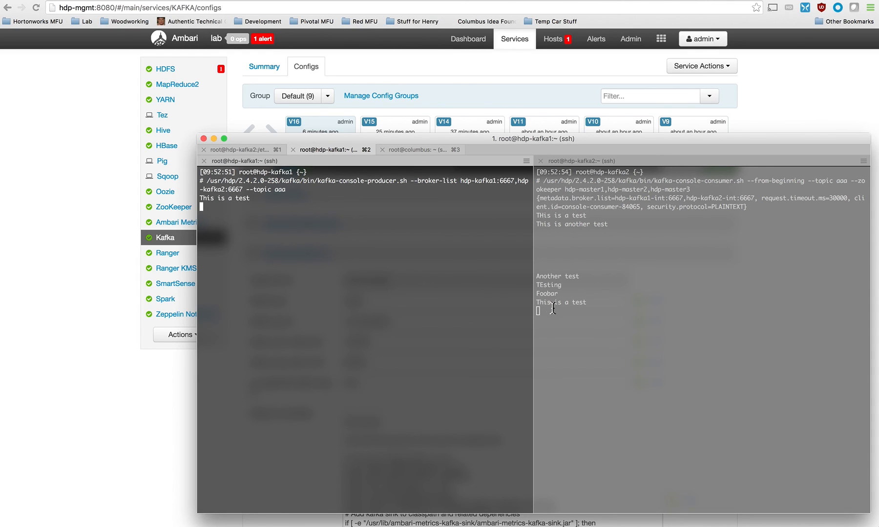
left_click_drag(589, 300, 534, 302)
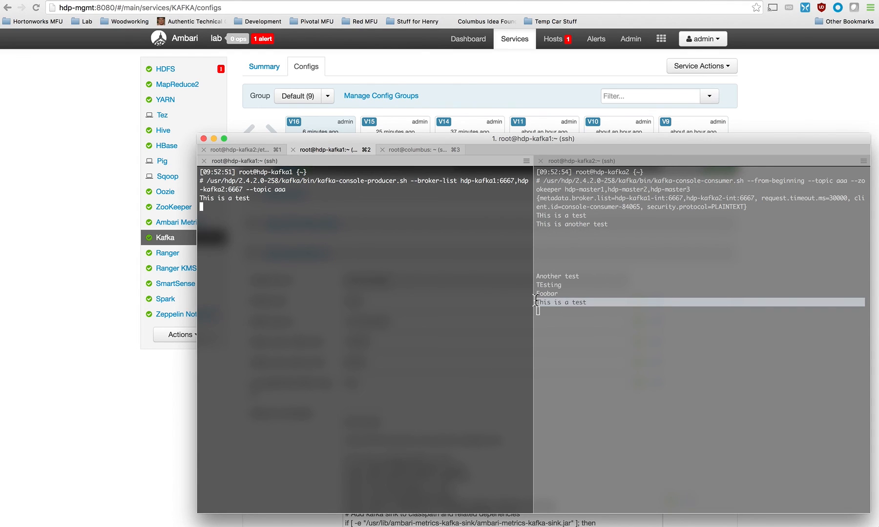
Send the message "Success!!!!!!!" from the hdp-kafka1 producer and clear the highlight in the consumer output.
left_click(381, 271)
type("Success!!!!!!!")
key("Return")
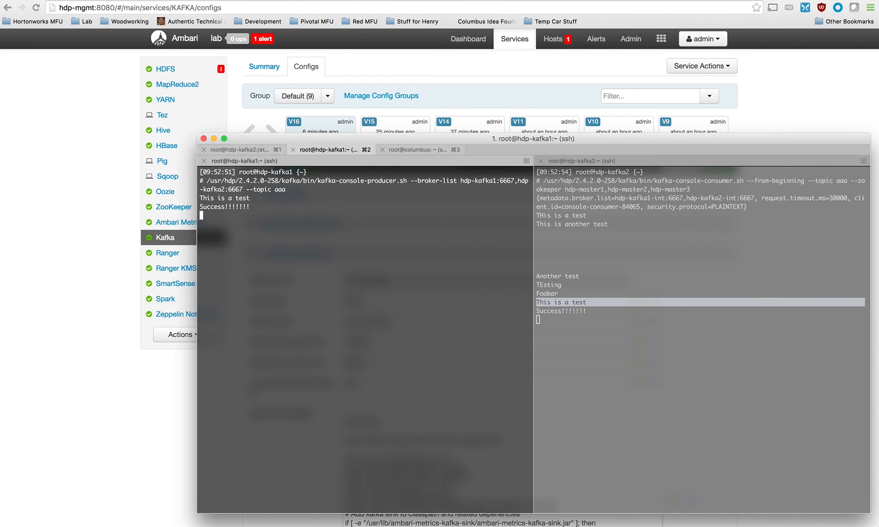
left_click(578, 326)
left_click(480, 329)
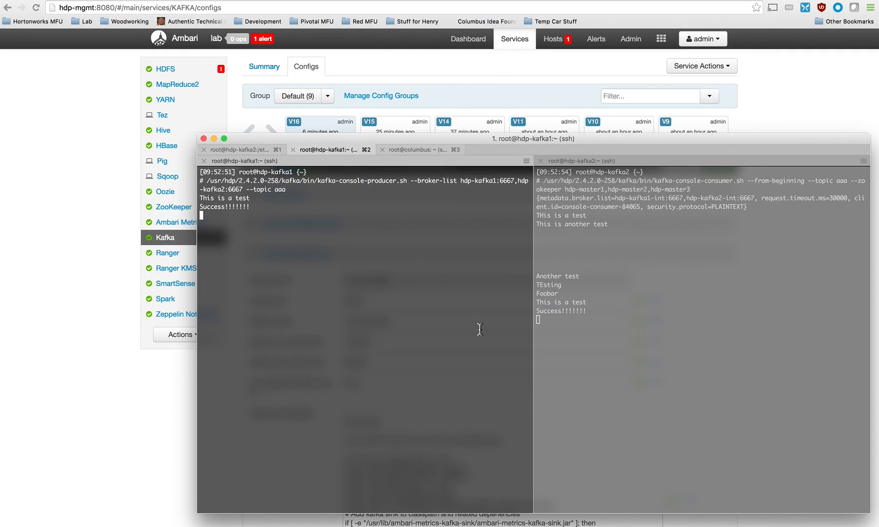